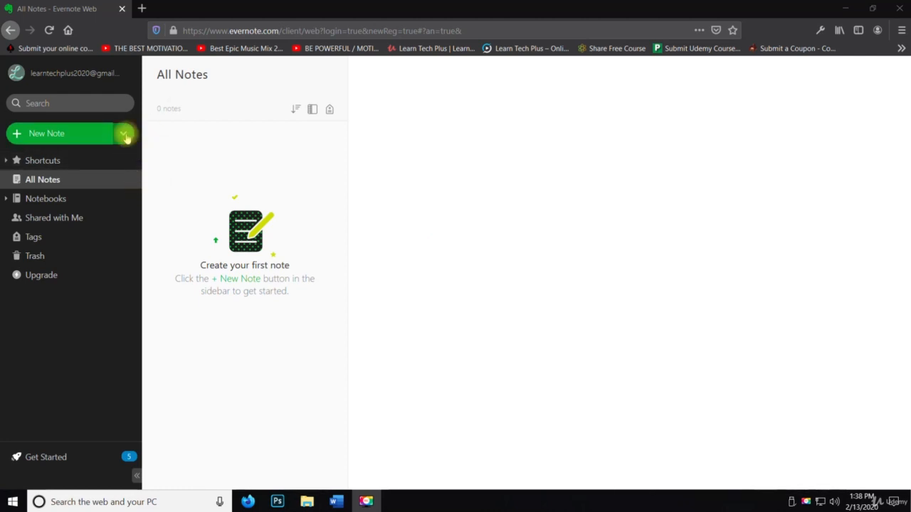
Create a new blank note and dismiss the introductory tips, including the collapsible sidebar hint.
left_click(126, 135)
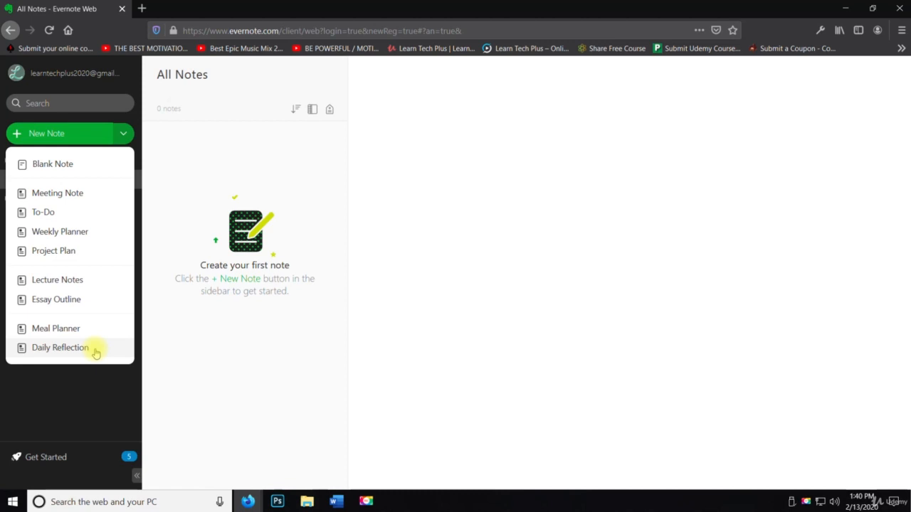
left_click(86, 167)
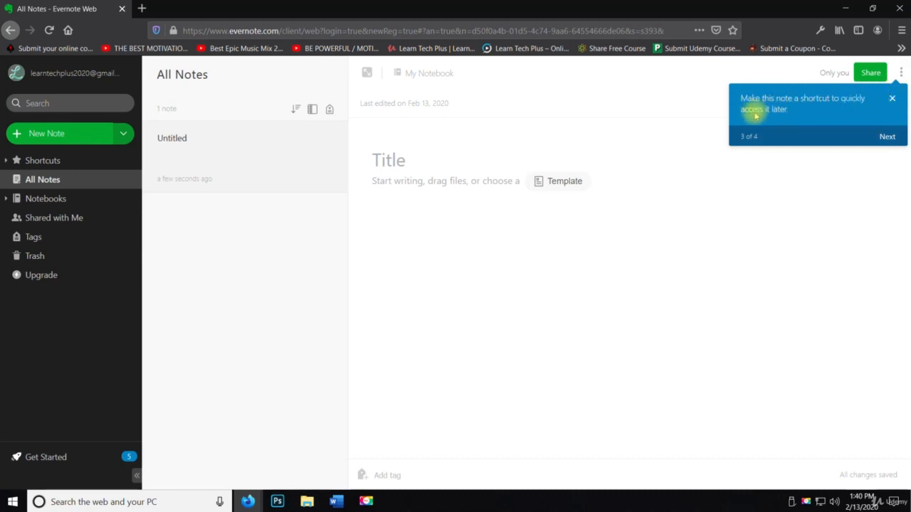
left_click(886, 138)
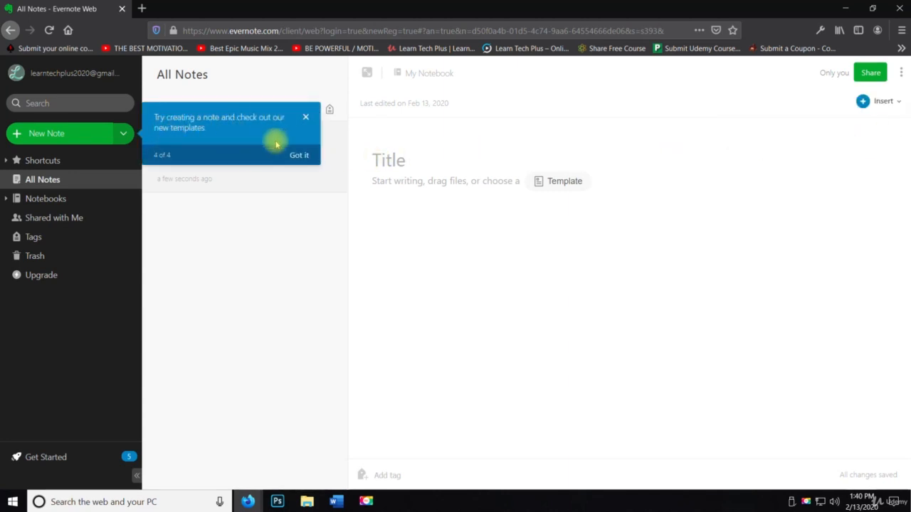
left_click(297, 154)
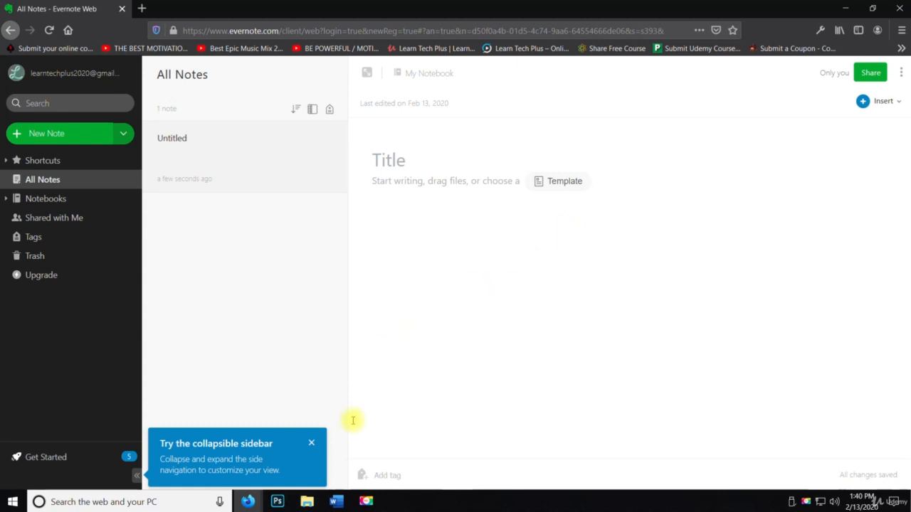
left_click(312, 441)
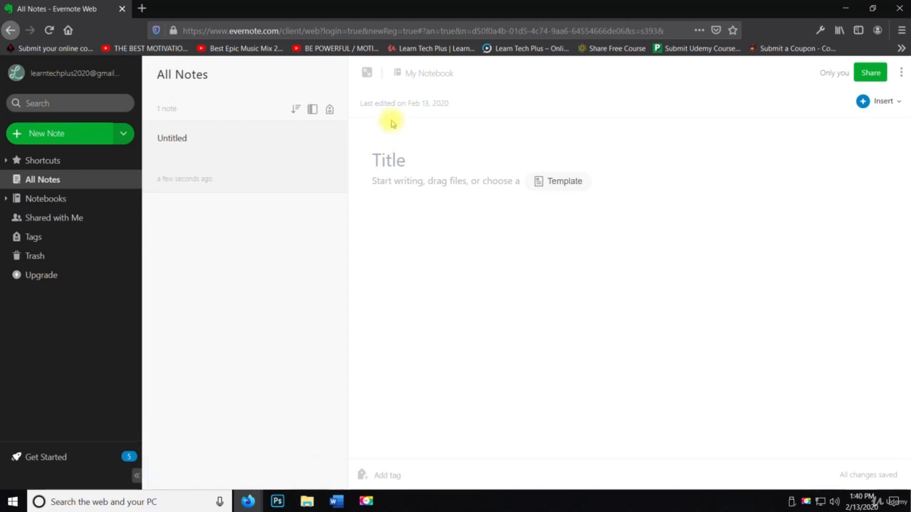
Title the note "My First Note".
left_click(399, 159)
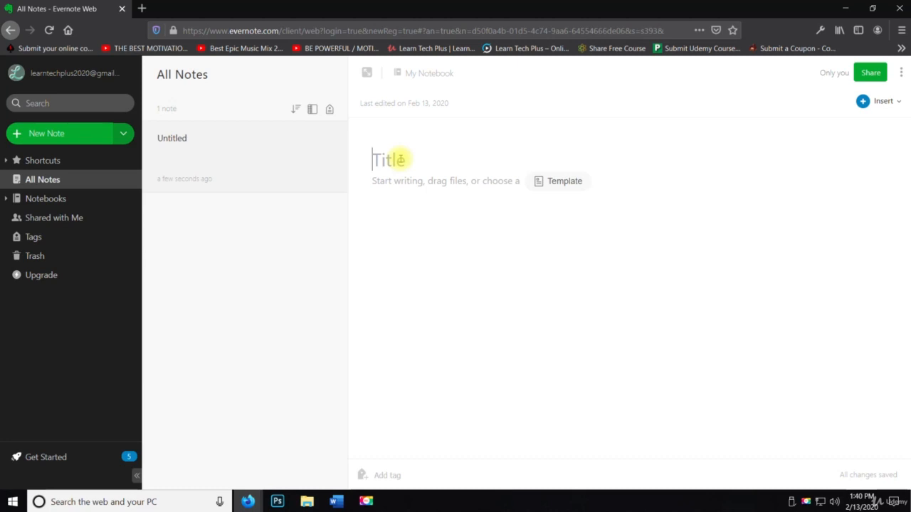
type("M")
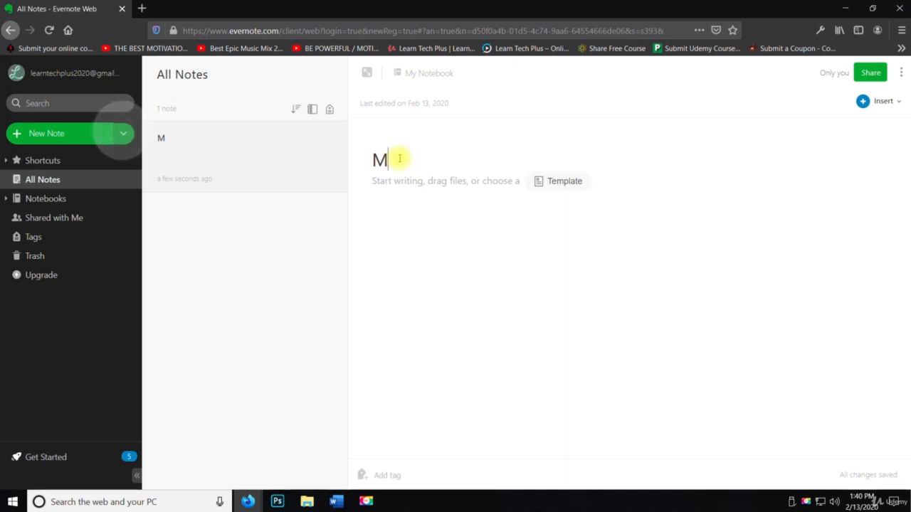
type("Y")
key("BackSpace")
key("BackSpace")
type("y F")
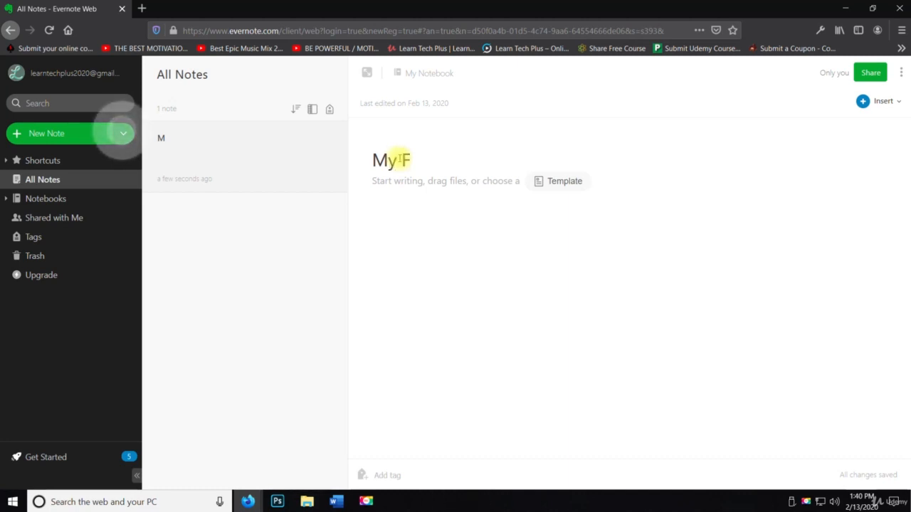
type("irst Note")
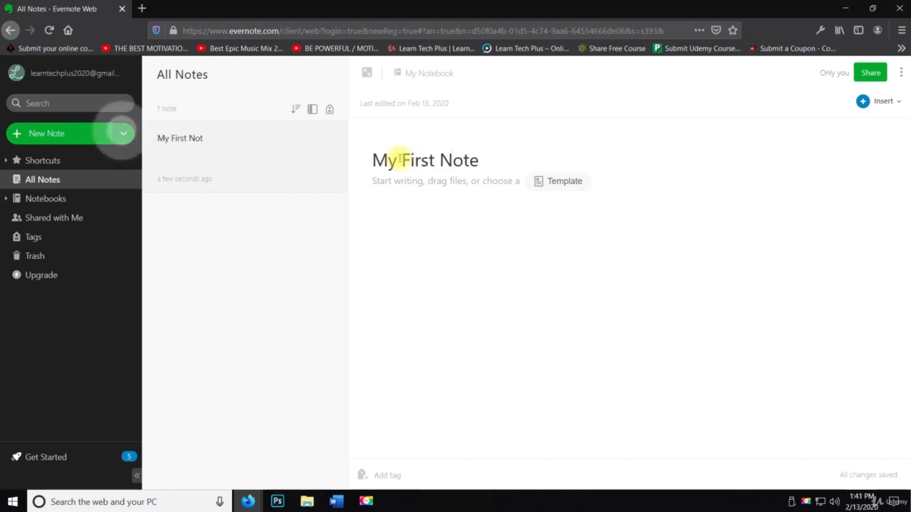
key("Return")
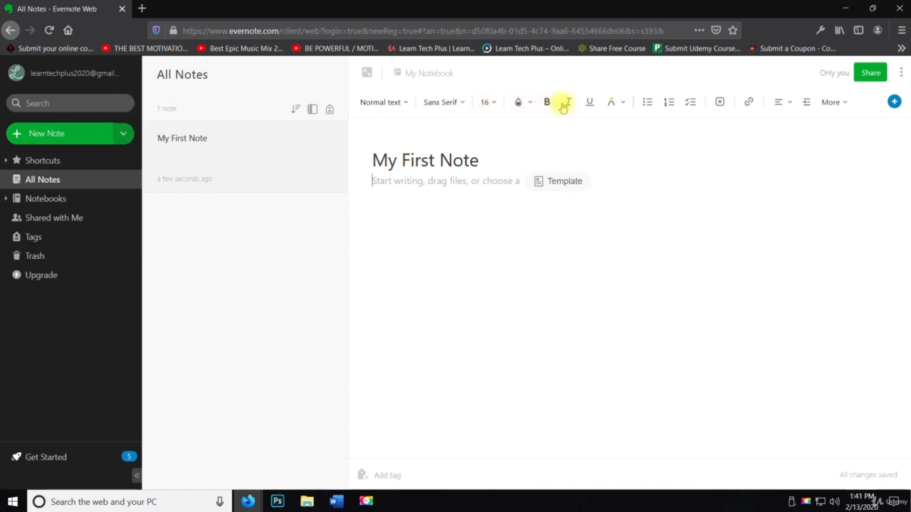
Examine the highlight tool, the additional text formatting options and the insertable content types for the note body.
left_click(610, 104)
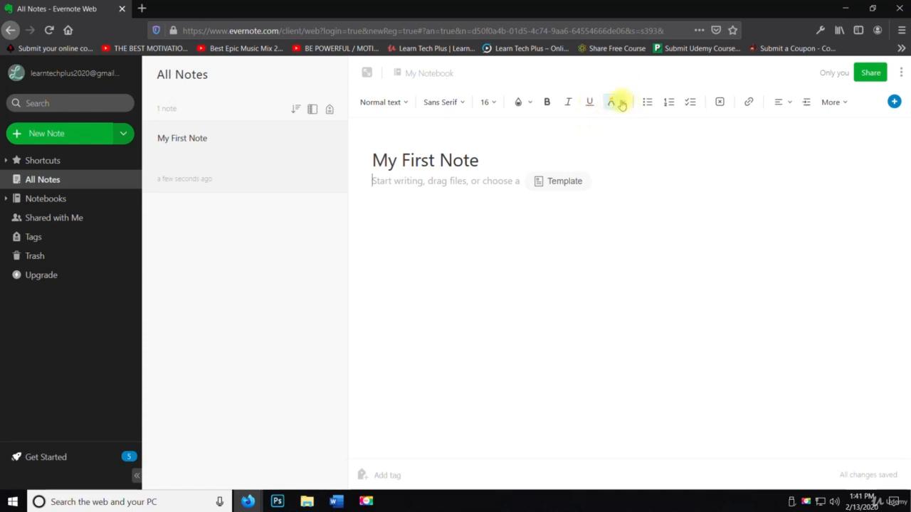
left_click(625, 106)
left_click(626, 104)
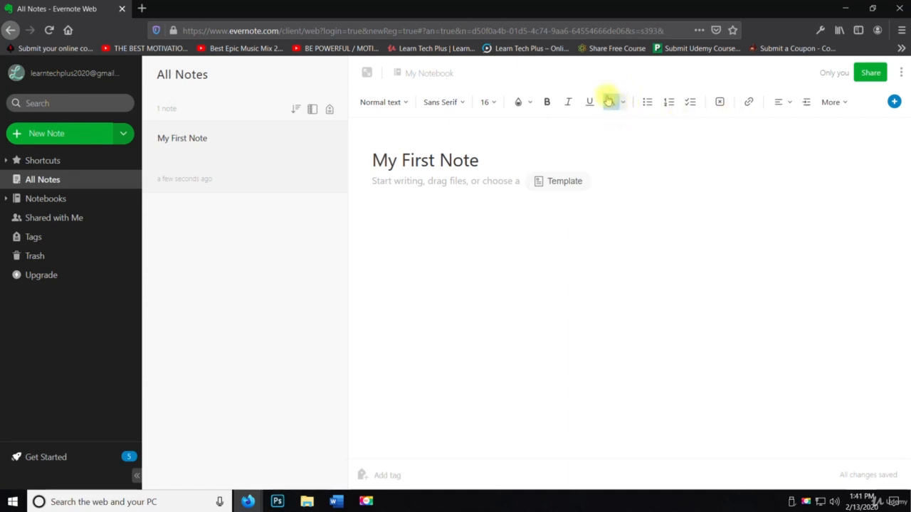
left_click(609, 103)
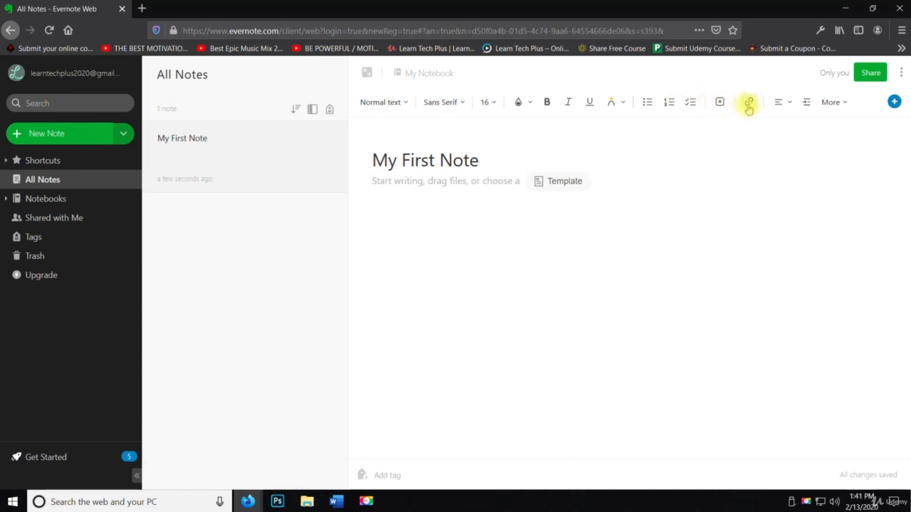
left_click(828, 103)
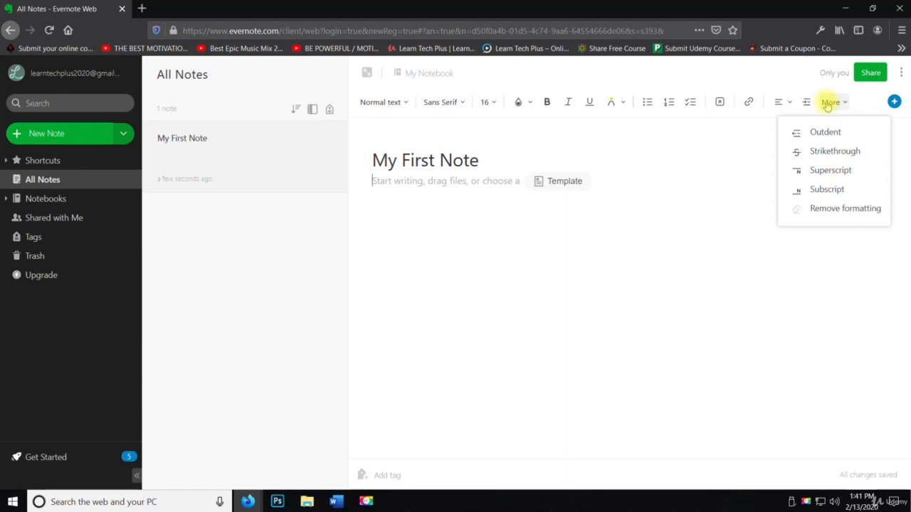
left_click(868, 102)
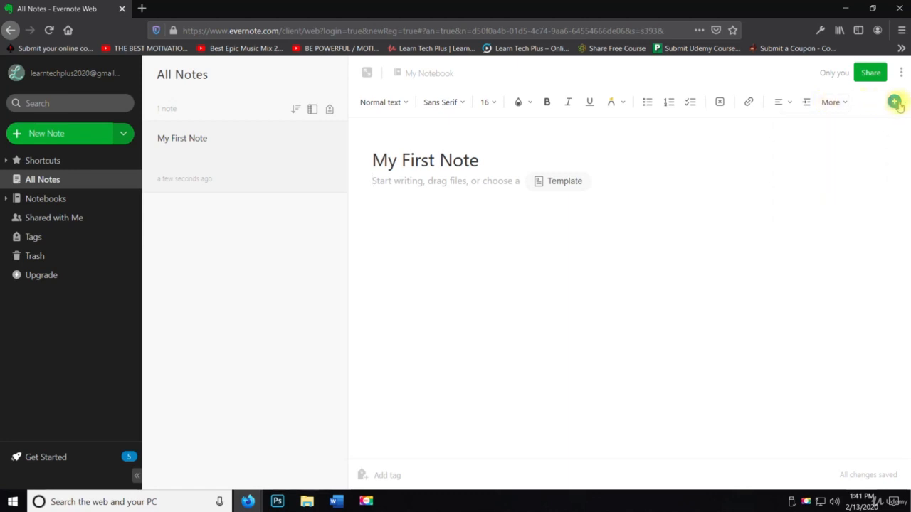
left_click(896, 103)
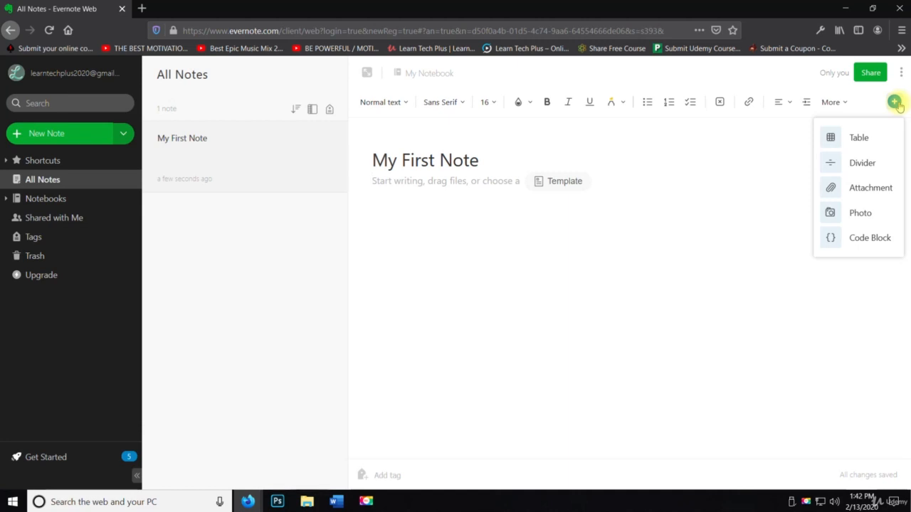
left_click(874, 102)
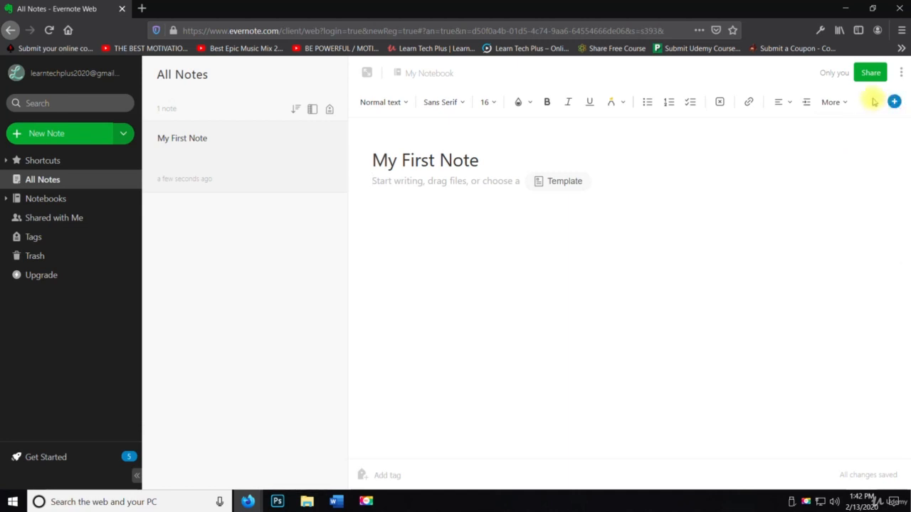
Replace the note's title with "Learn Photoshop 2020 Master Course (Working Title)".
triple_click(387, 163)
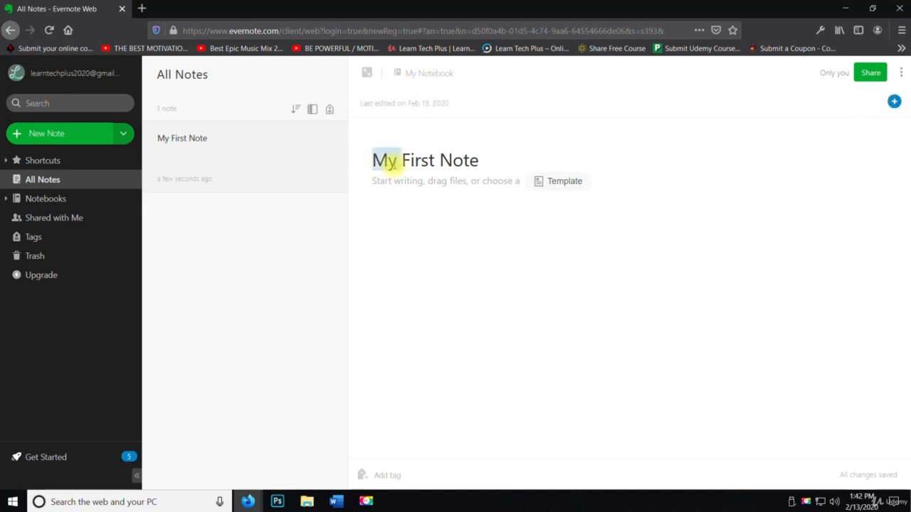
type("L")
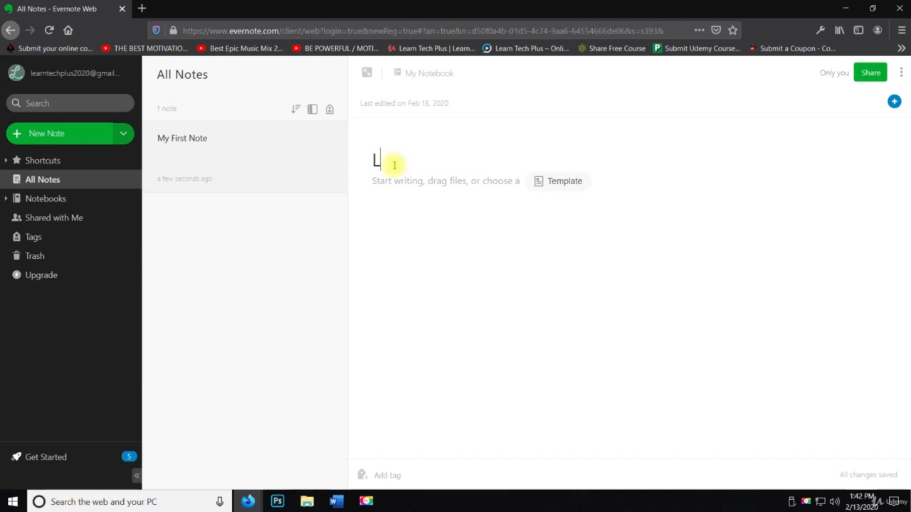
type("earn Photoshop ")
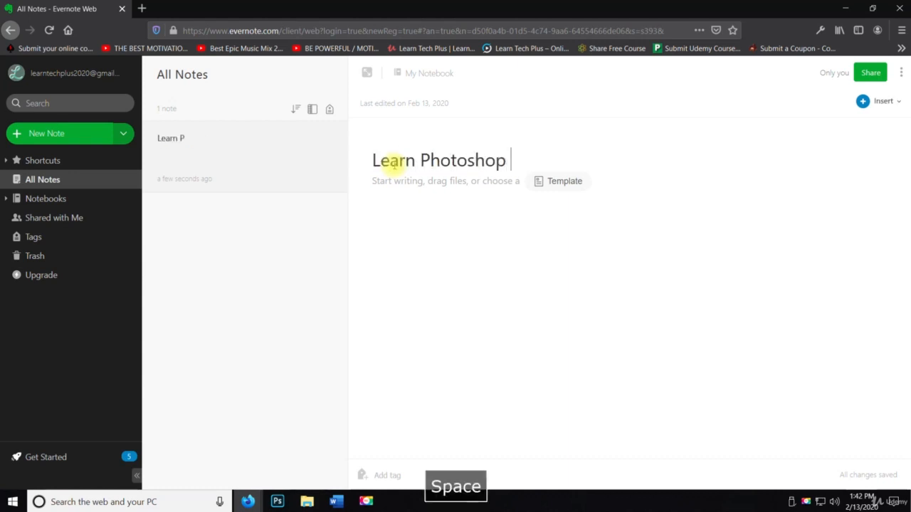
type("2020 Master Course")
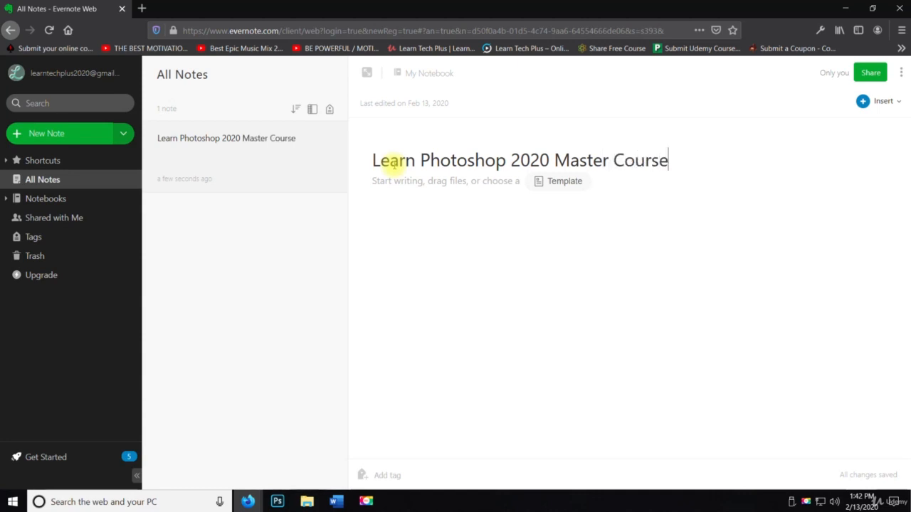
left_click(487, 237)
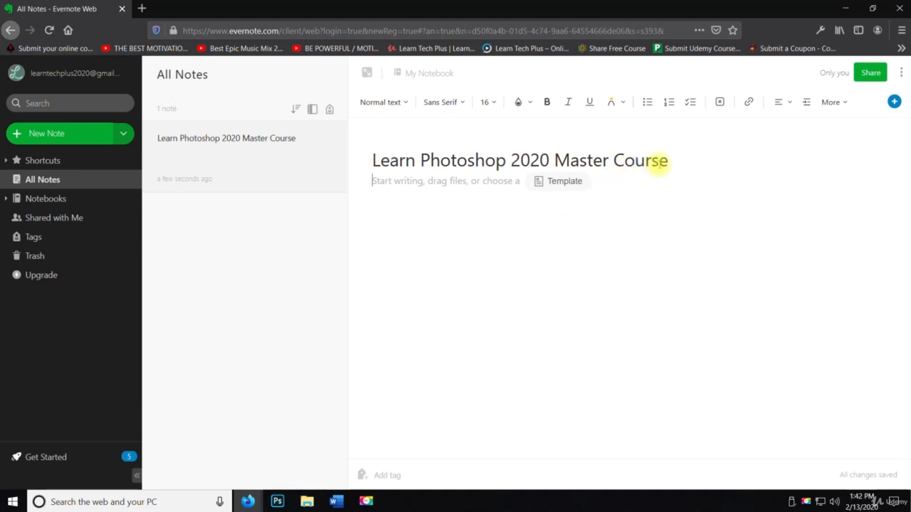
left_click(680, 162)
type("(")
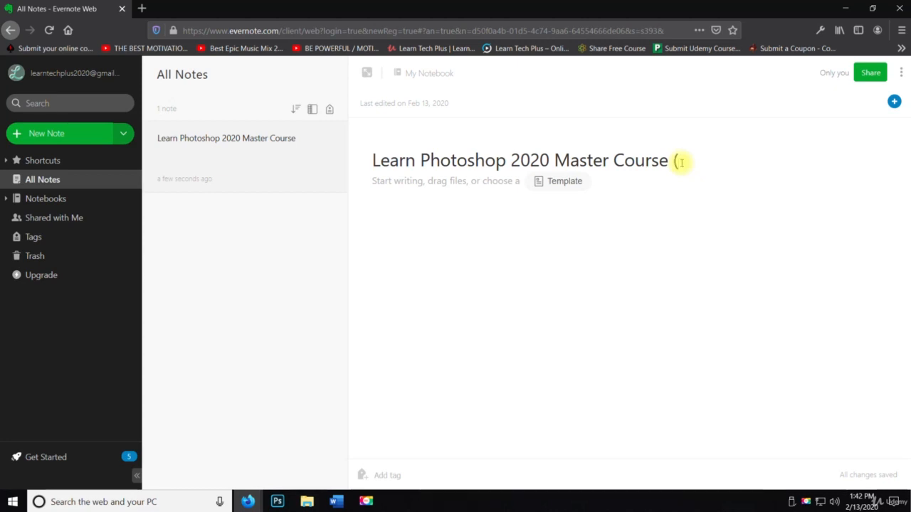
type("Working Tt")
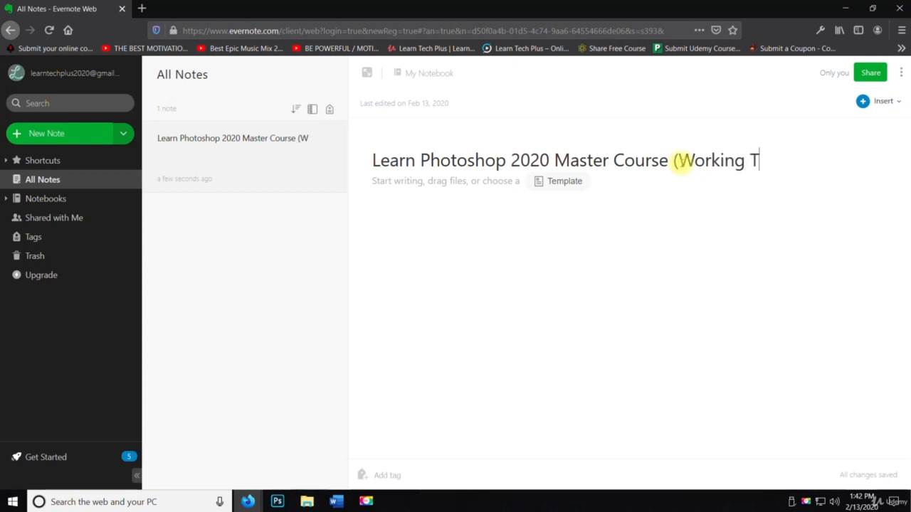
key("BackSpace")
type("itle)")
Start a numbered list in the note body with "Introduction" and a bulleted sub-item "Overview" beneath it.
left_click(441, 206)
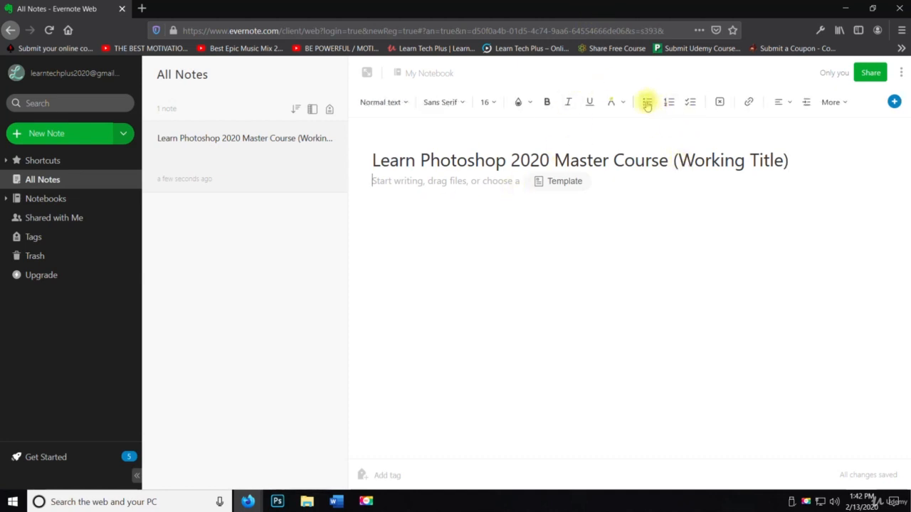
left_click(668, 105)
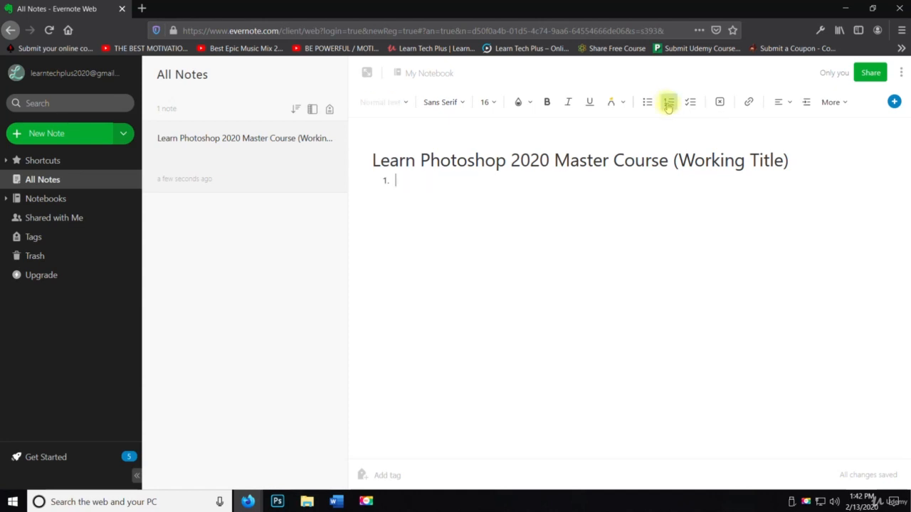
type("I")
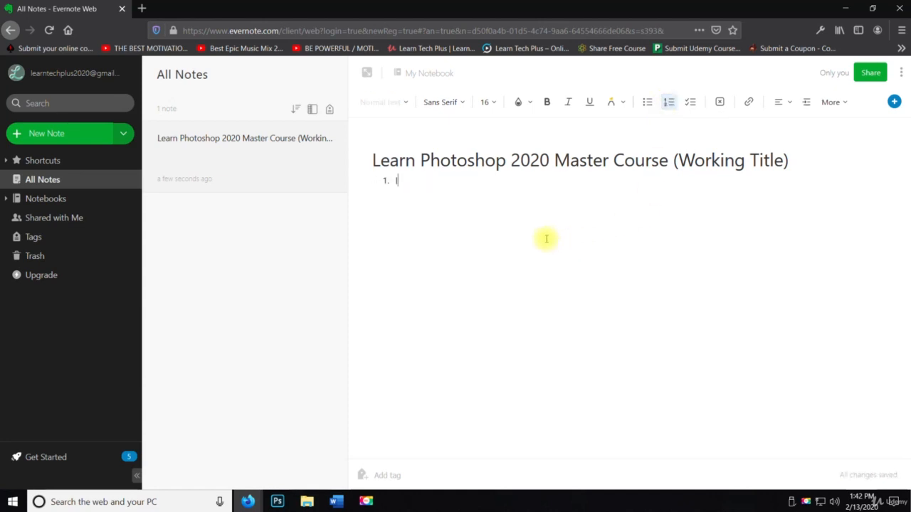
type("ntroduction")
key("Return")
key("Tab")
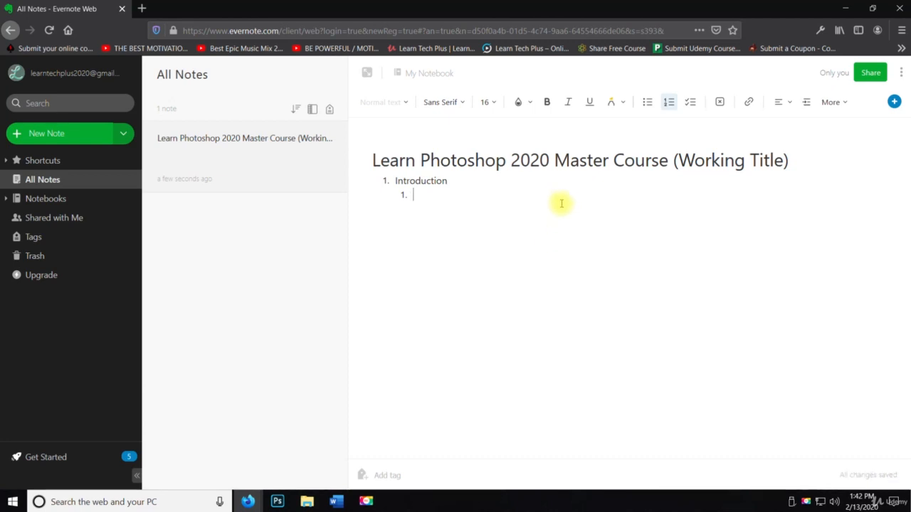
left_click(648, 102)
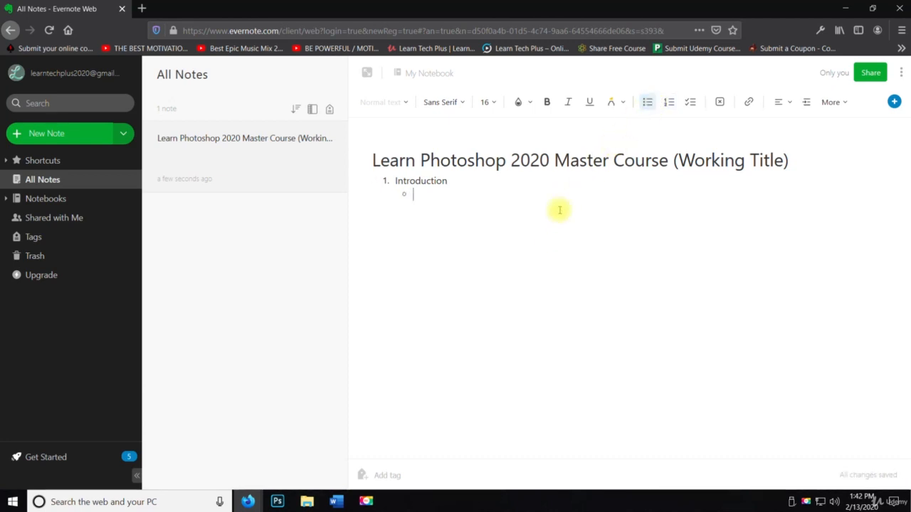
type("Overview")
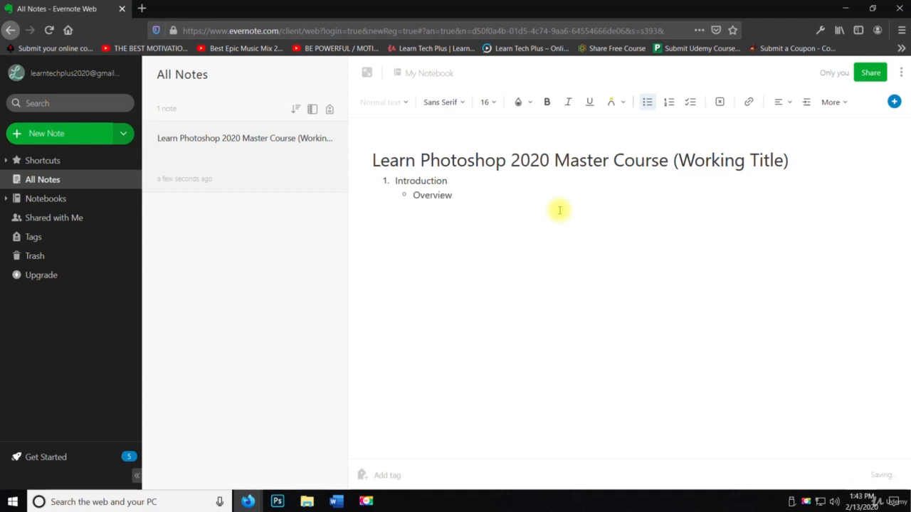
Add "Creative Cloud" as the second top-level numbered item of the list.
key("Return")
left_click(668, 102)
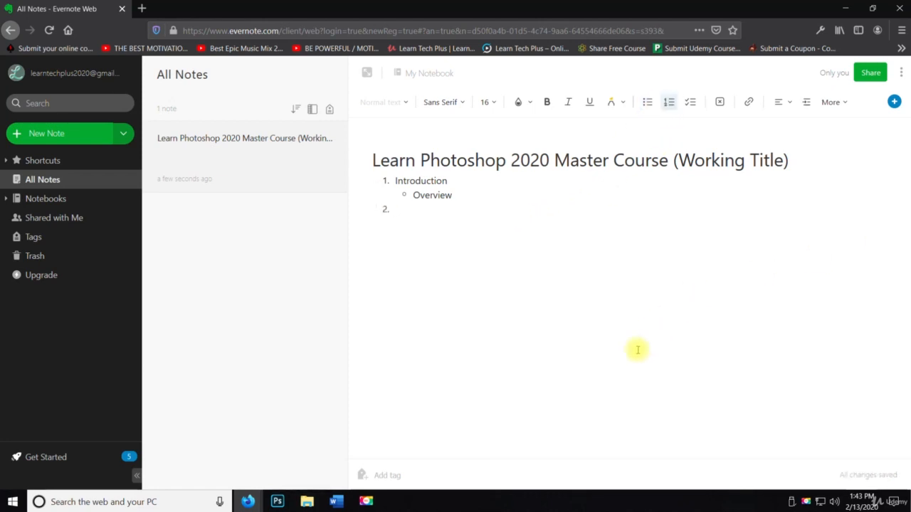
type("Creative Cloud")
key("Return")
Add a bulleted sub-item "Setup Creative Cloud Account" beneath Creative Cloud in the numbered list.
key("Tab")
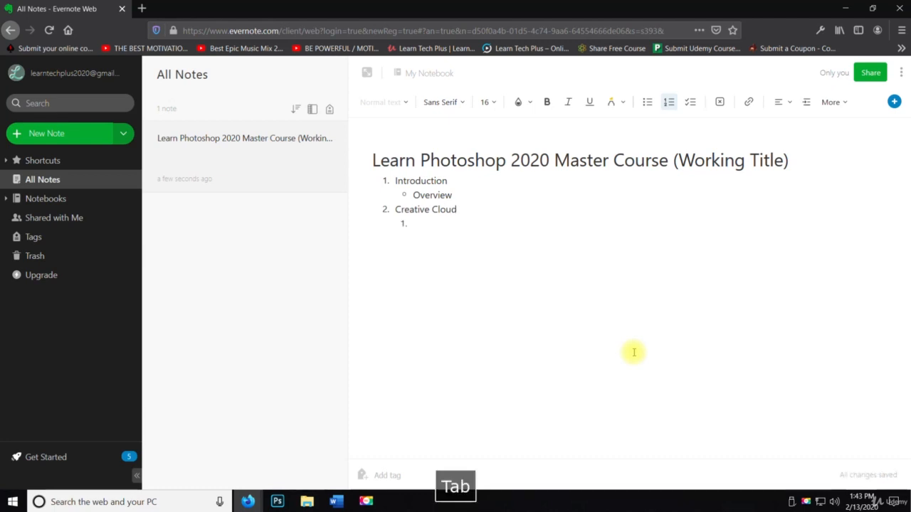
left_click(647, 102)
type("Setup ")
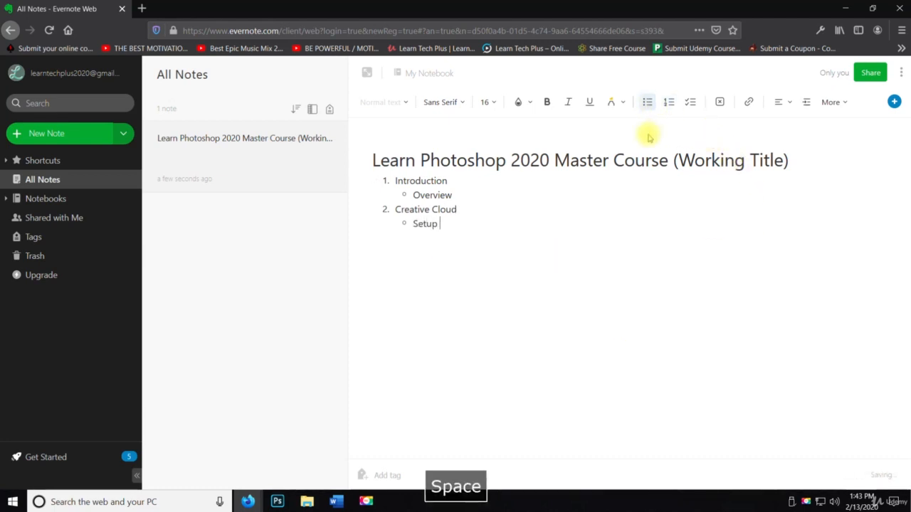
type("Creative")
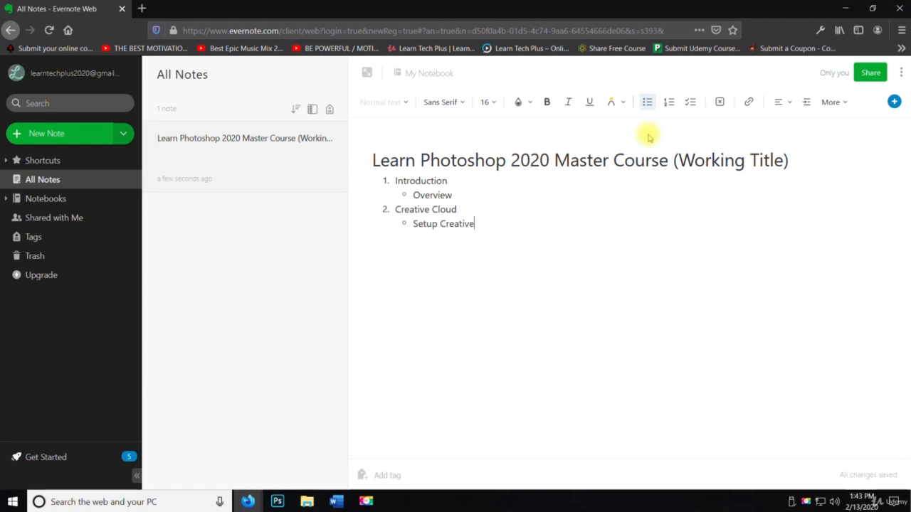
type(" Cloud Account")
key("Return")
Add a second bulleted sub-item "Download Photoshop 2020" beneath Creative Cloud, correcting the misspelled product name.
type("Down")
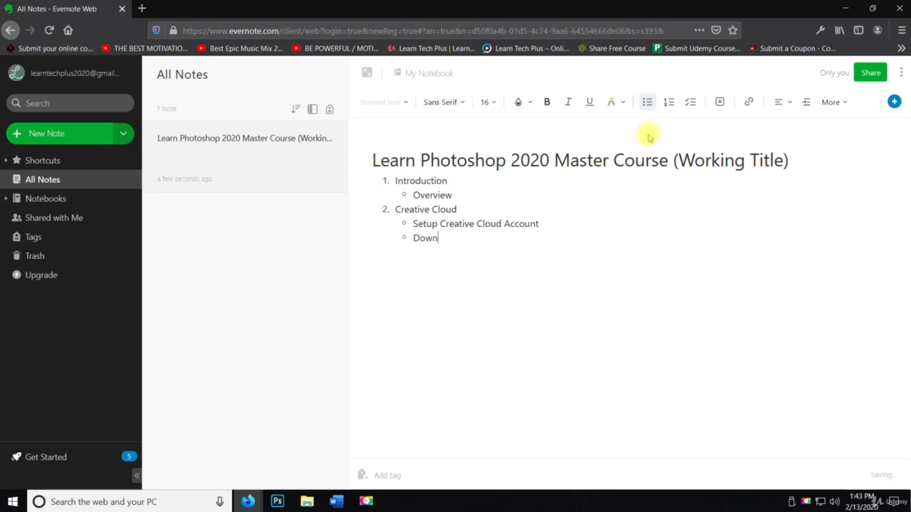
type("load Photohsop")
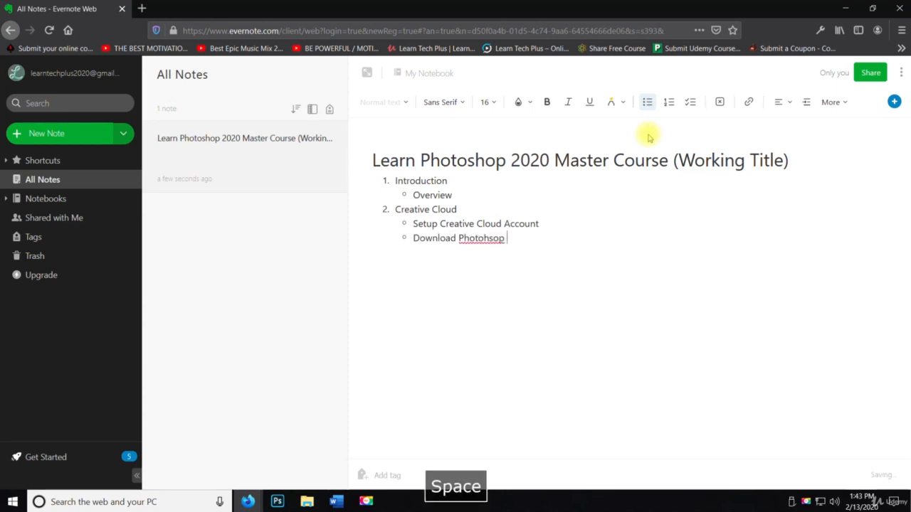
key("BackSpace")
key("BackSpace")
key("BackSpace")
key("BackSpace")
key("BackSpace")
type("shop 2020")
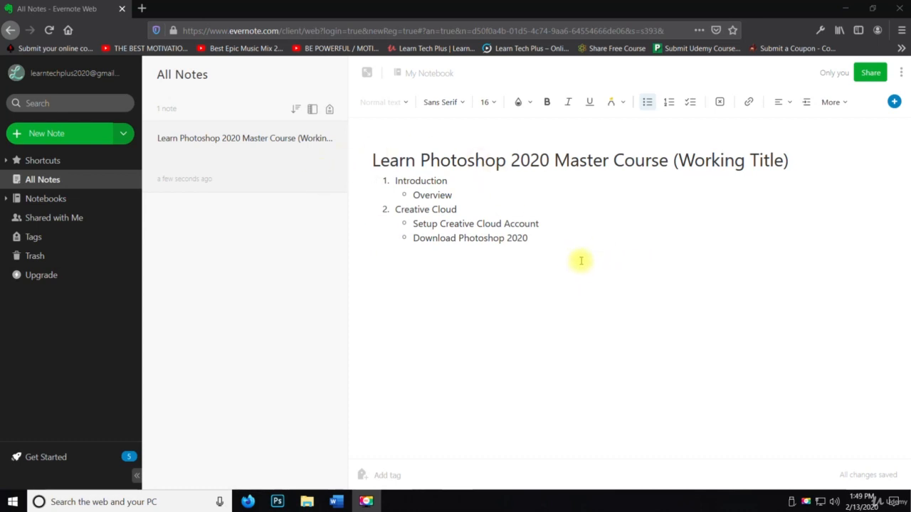
Try to highlight the note's title in yellow.
double_click(489, 161)
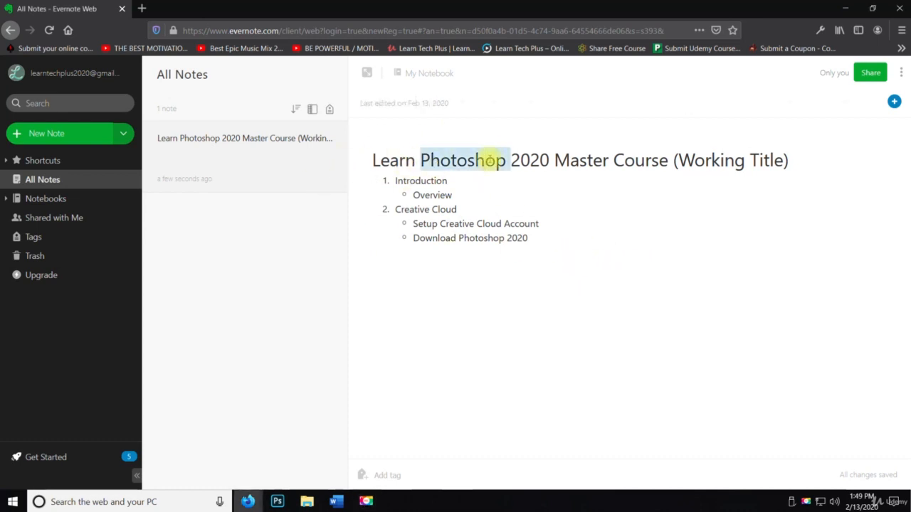
left_click(490, 161)
left_click(593, 231)
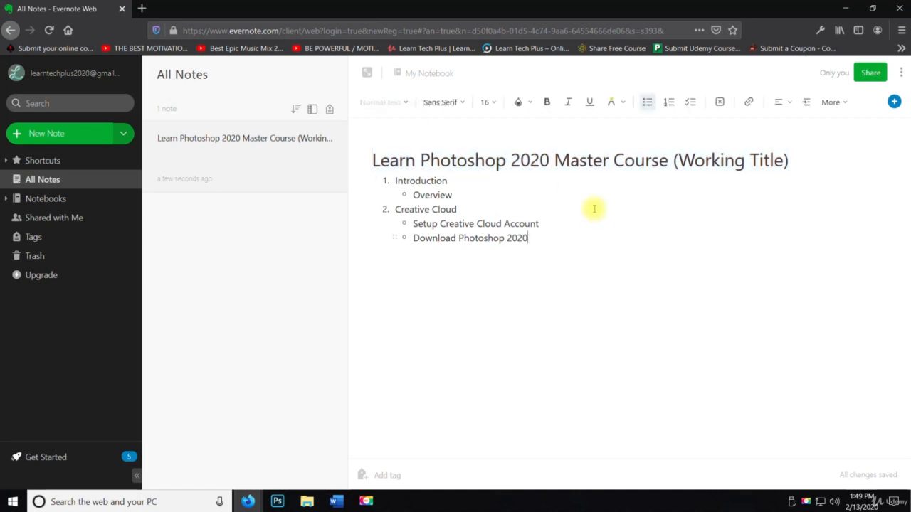
left_click(619, 102)
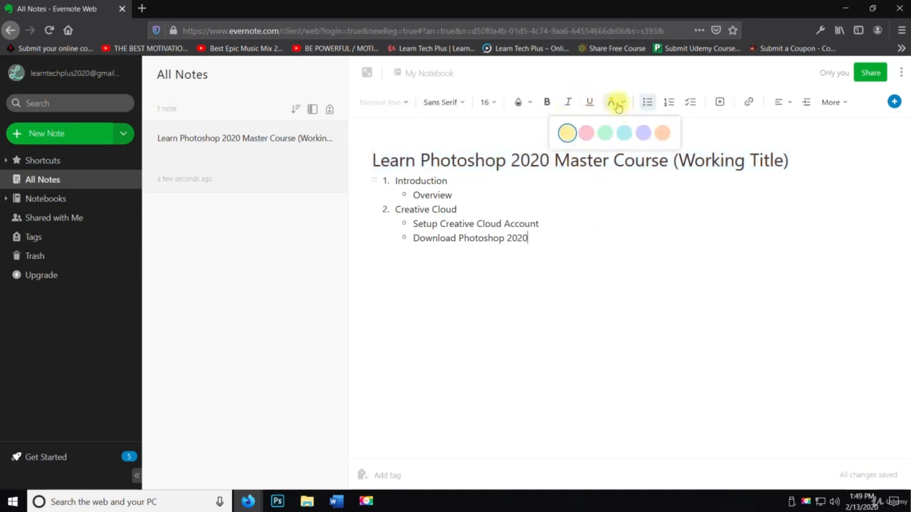
left_click(567, 132)
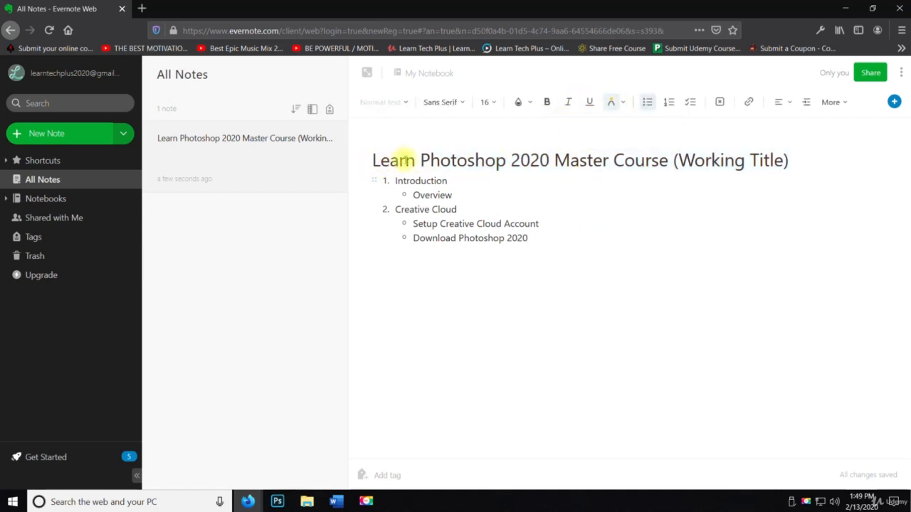
triple_click(421, 160)
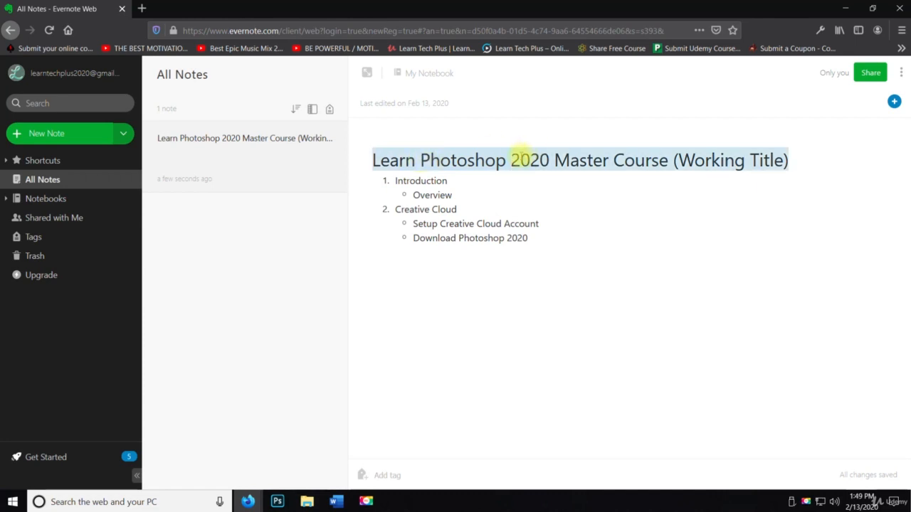
right_click(519, 158)
left_click(494, 156)
left_click(574, 206)
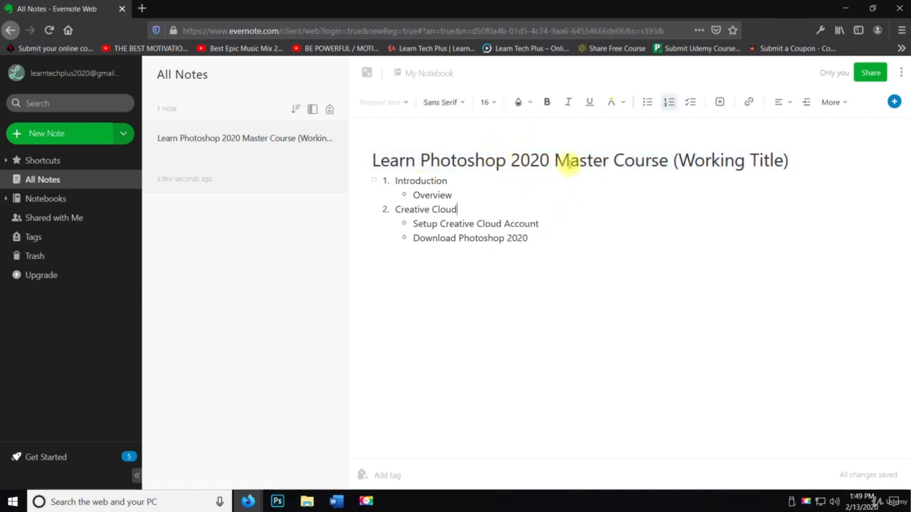
left_click(615, 102)
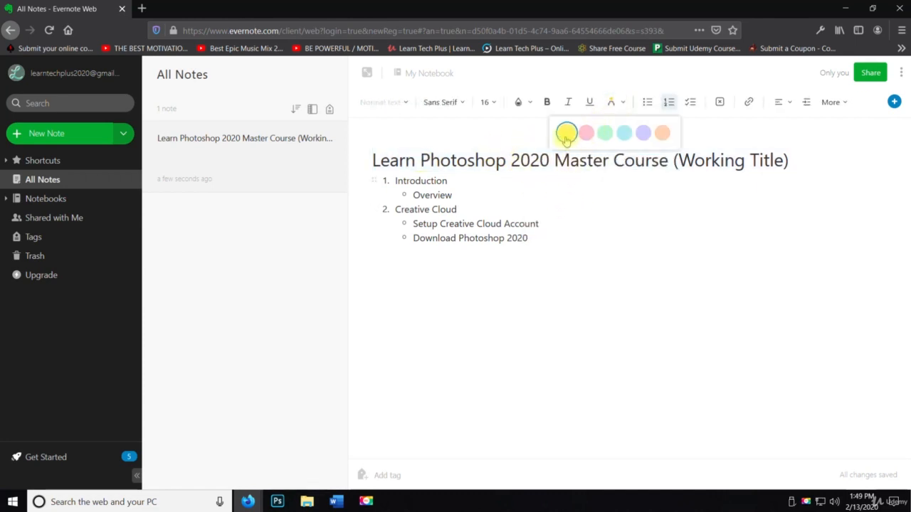
left_click(566, 136)
left_click(453, 160)
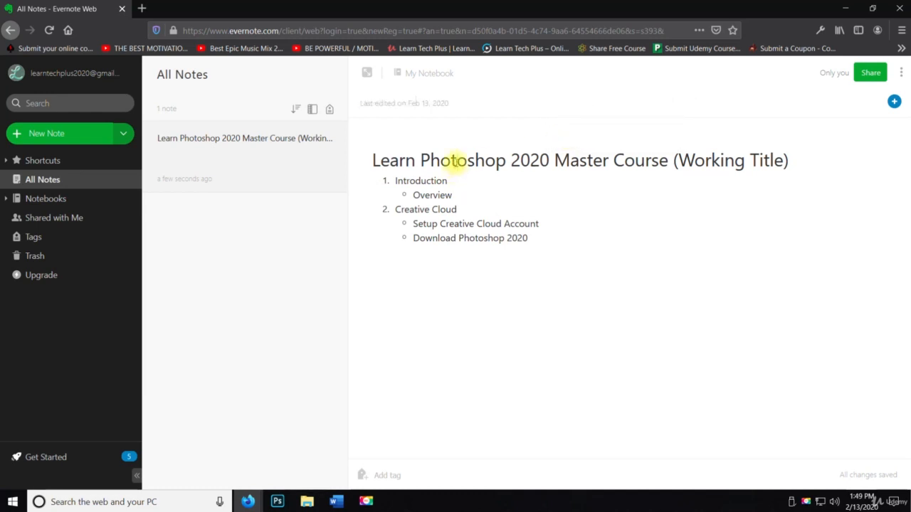
left_click_drag(456, 162, 365, 158)
left_click(365, 158)
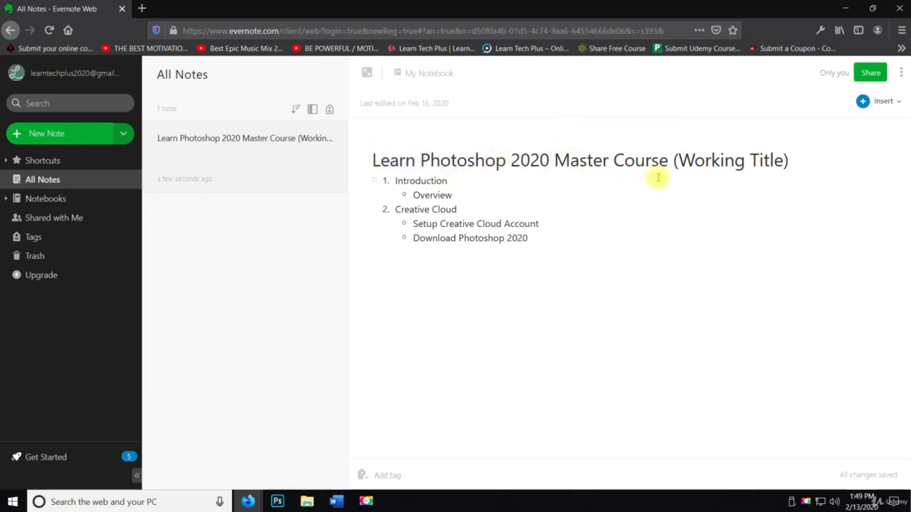
left_click(616, 235)
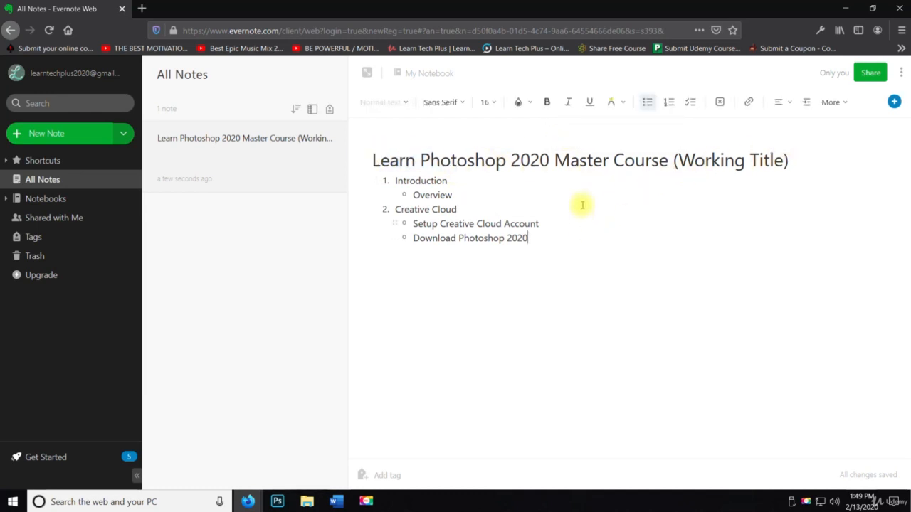
left_click(616, 109)
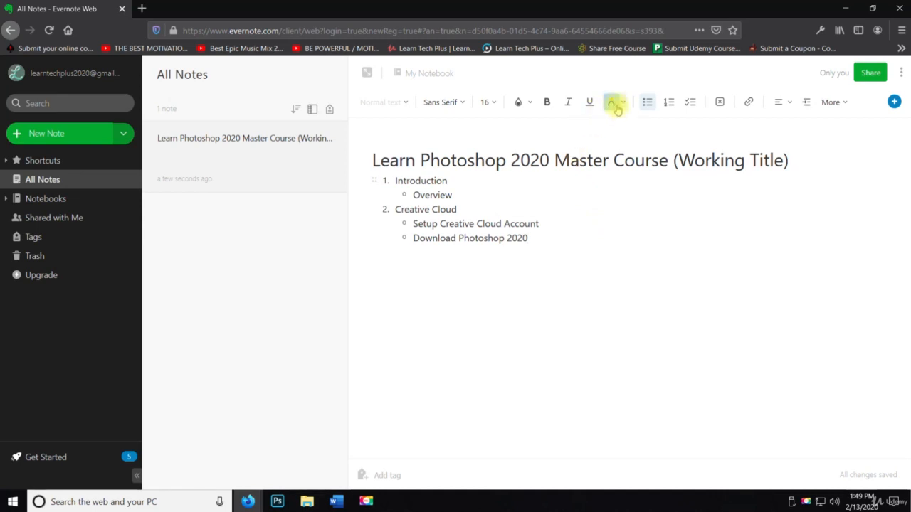
triple_click(384, 162)
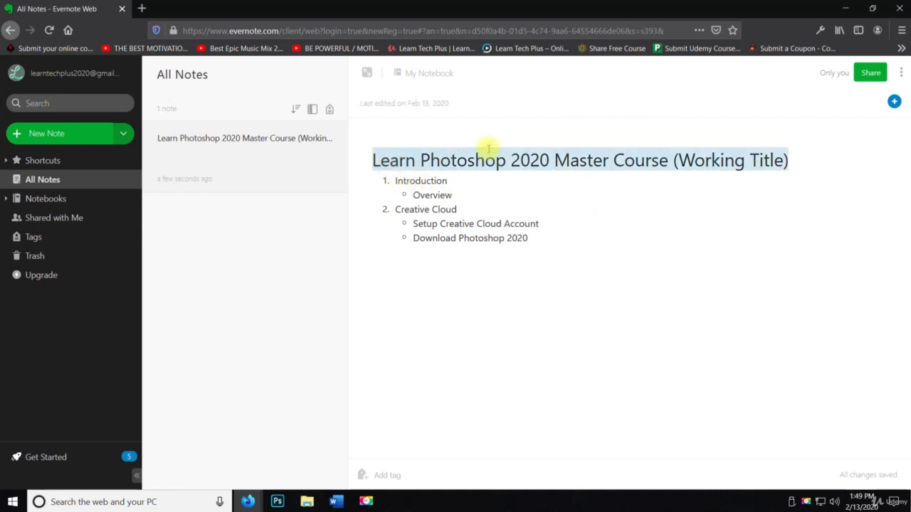
Highlight both sub-items beneath Creative Cloud in yellow, and undo the two highlights.
triple_click(488, 238)
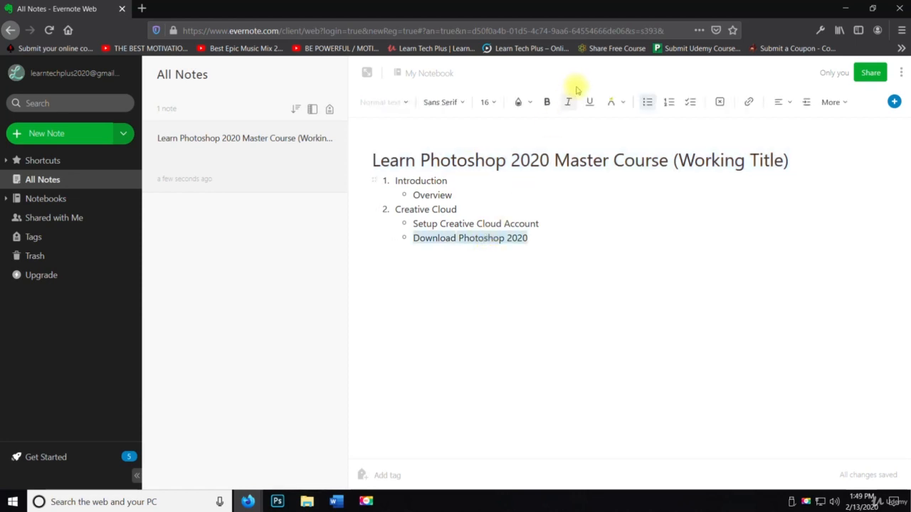
left_click(610, 103)
left_click(616, 304)
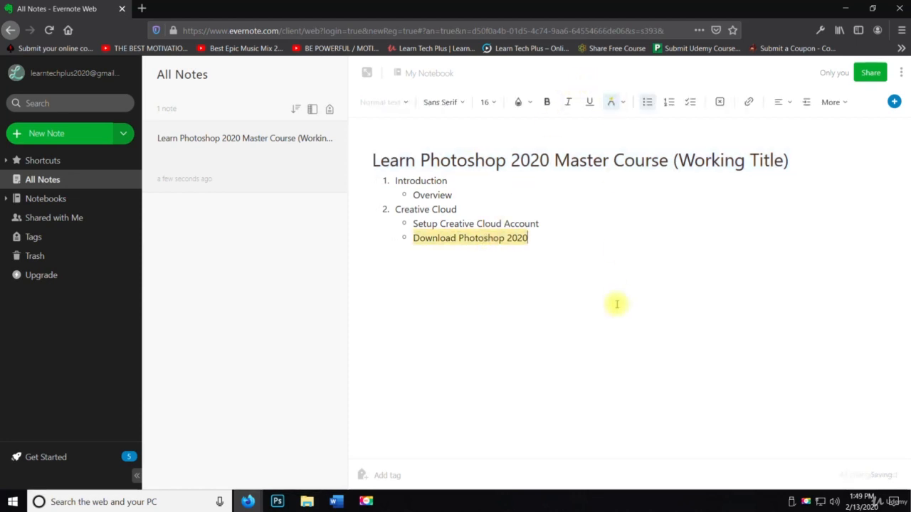
triple_click(508, 223)
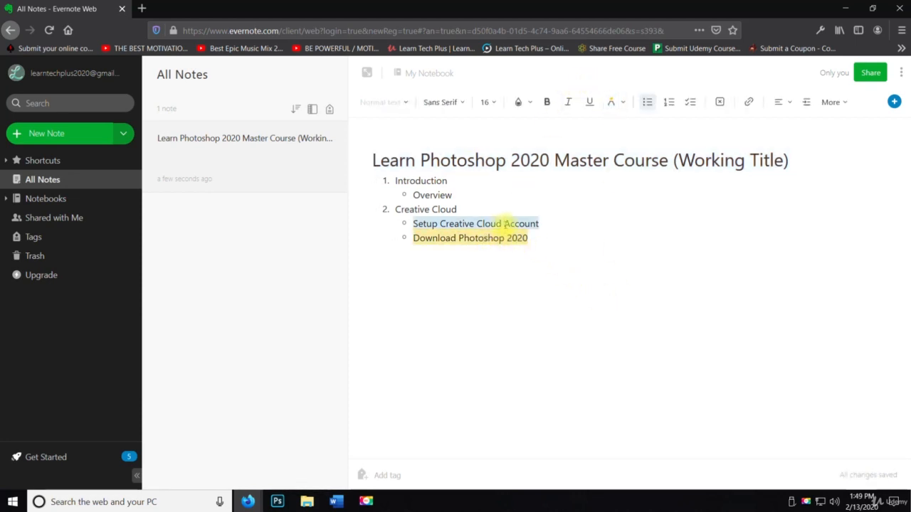
left_click(608, 105)
left_click(520, 281)
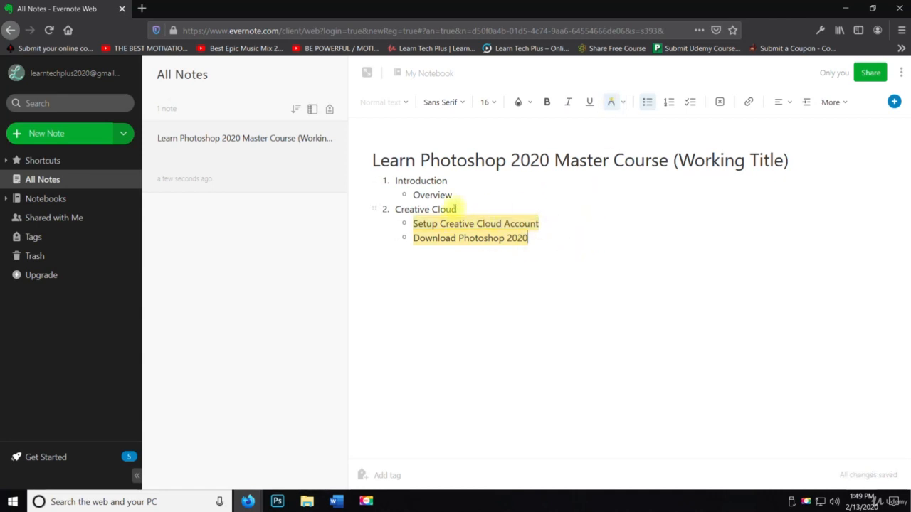
key("ctrl+z")
key("ctrl+z")
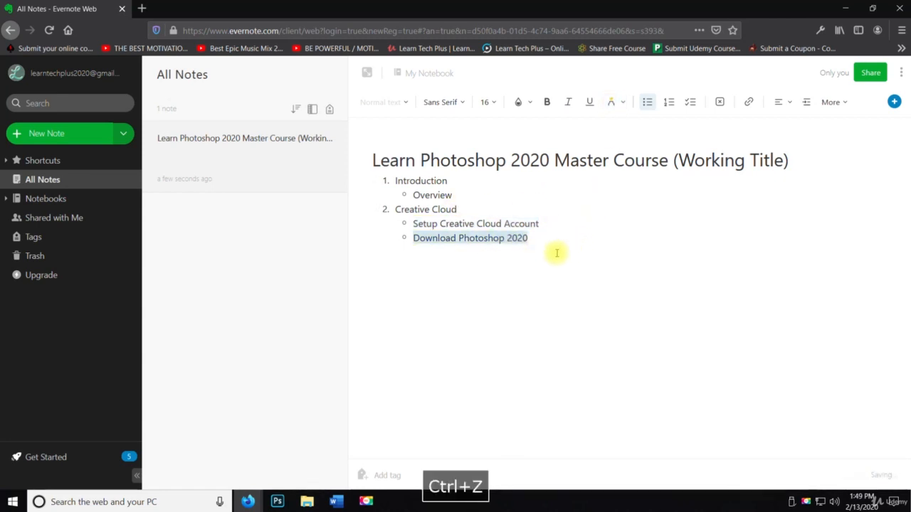
Highlight the section headings "Creative Cloud" and "Introduction" in yellow.
left_click_drag(396, 209, 476, 208)
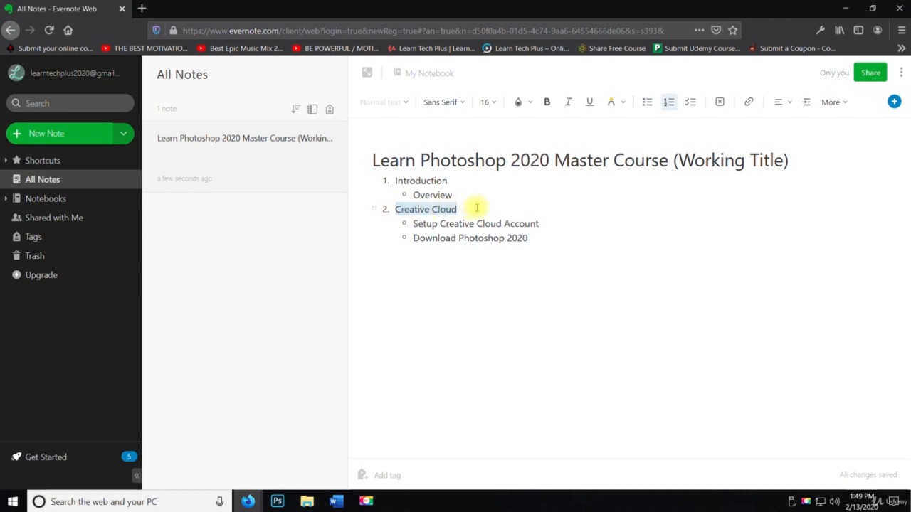
left_click(610, 101)
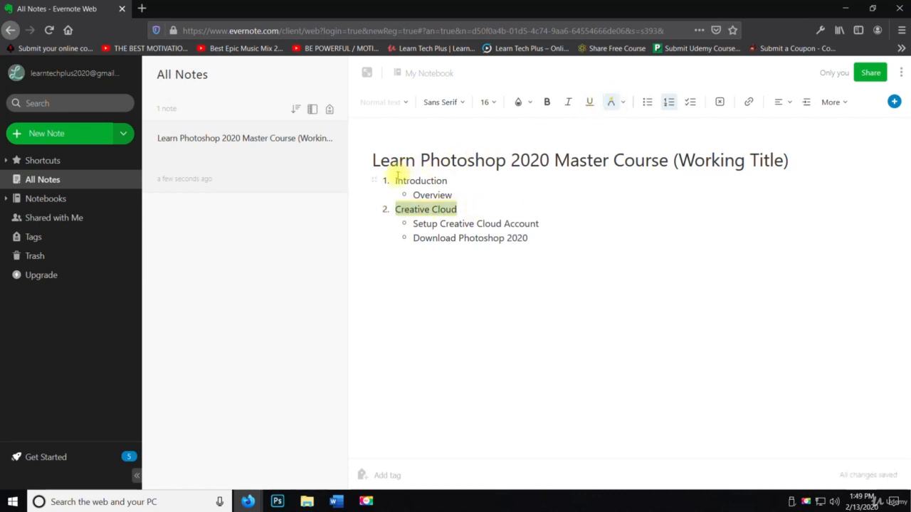
left_click_drag(396, 179, 470, 172)
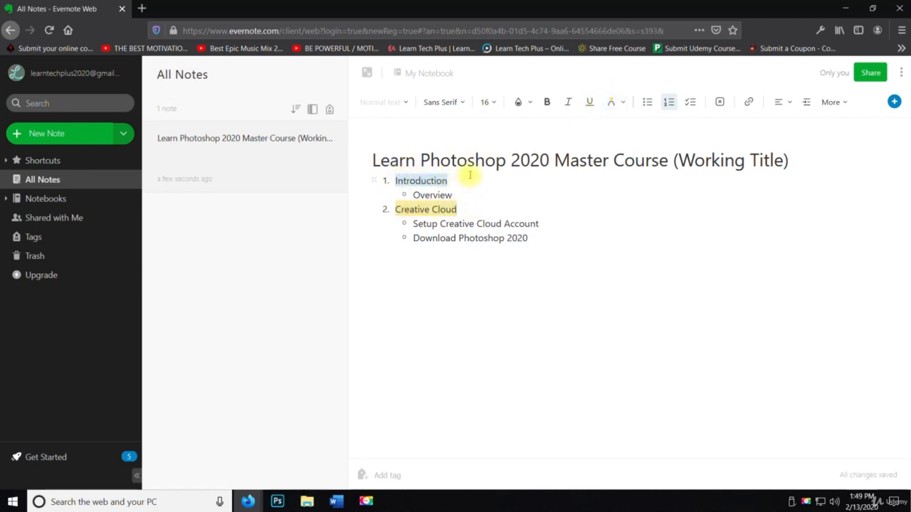
left_click(613, 104)
left_click(569, 222)
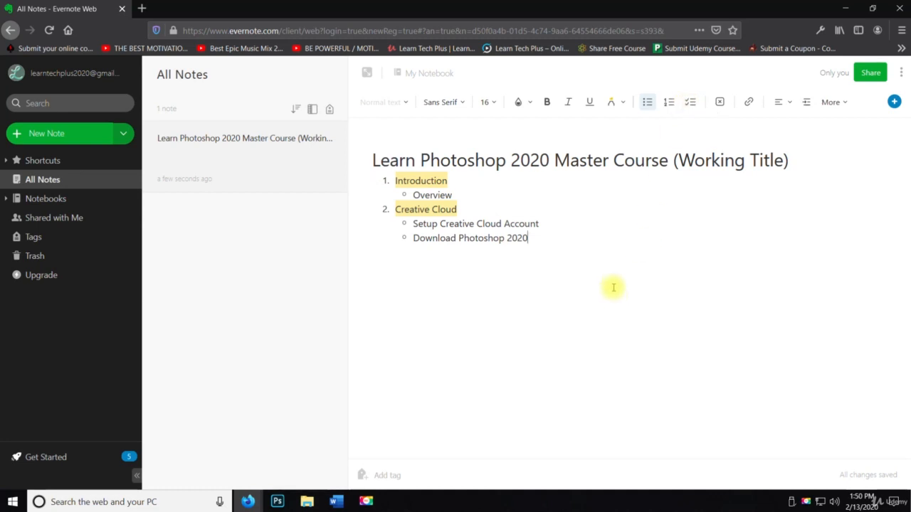
Start a checklist below the outline with the items "Record Overview" and "Record Setup Creative Cloud".
key("BackSpace")
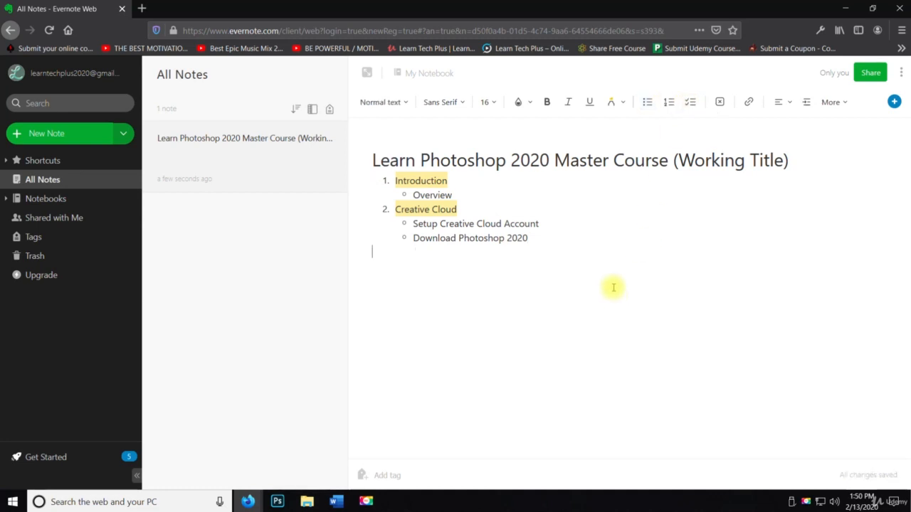
left_click(689, 102)
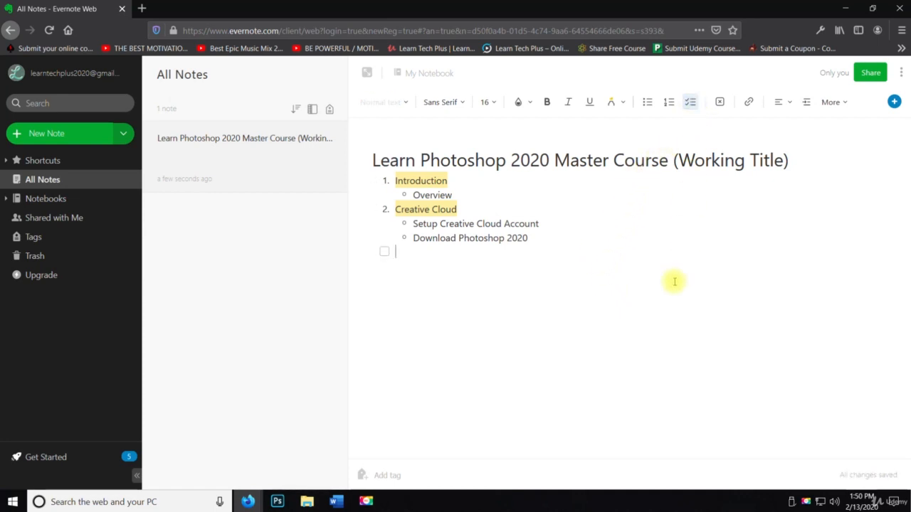
type("Record Over")
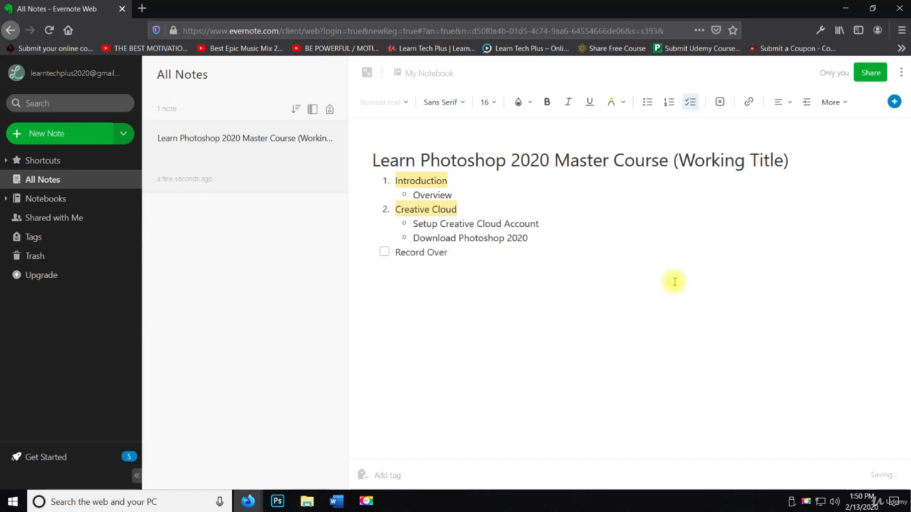
type("view Record Setup Creative")
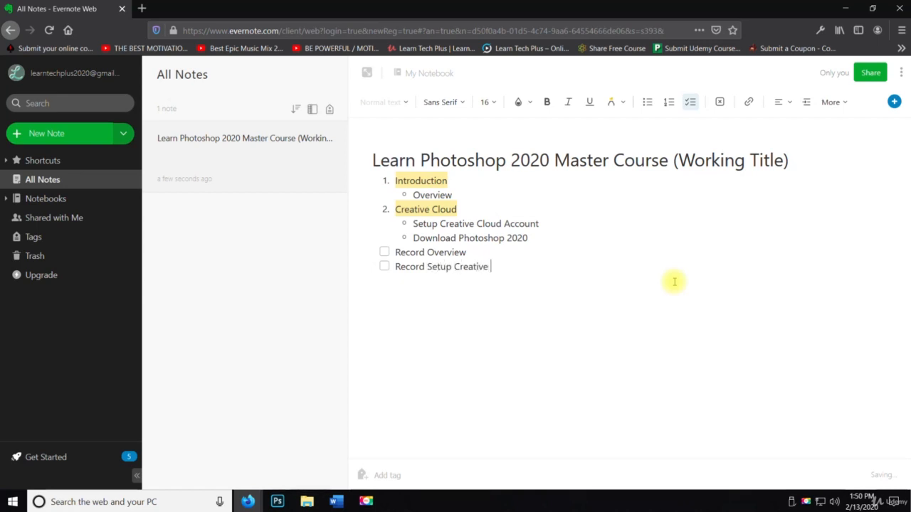
type(" Cloud")
key("Return")
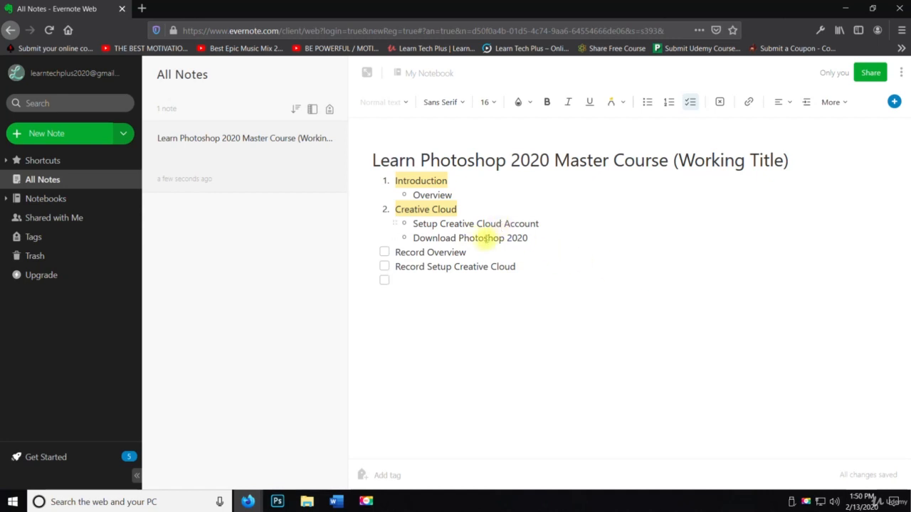
Remove the empty checkbox at the end of the checklist and place the cursor before "Record Overview".
left_click(489, 237)
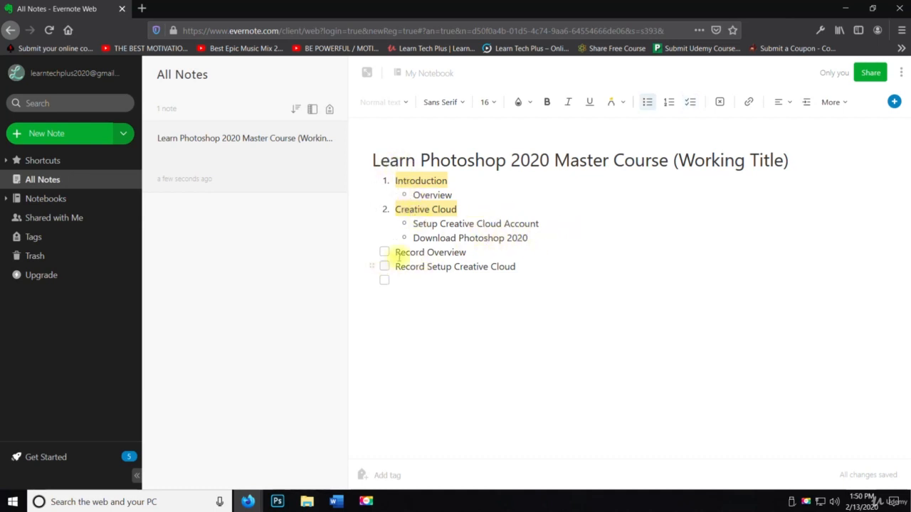
left_click(402, 282)
key("BackSpace")
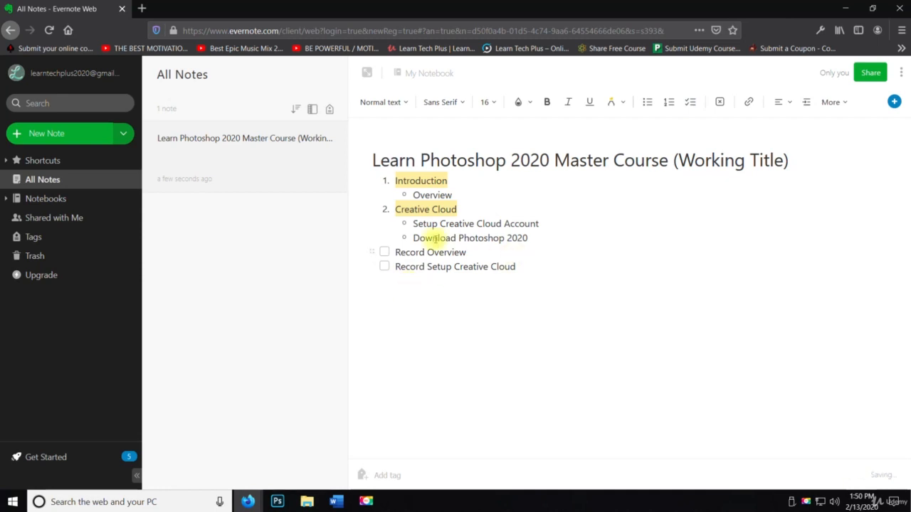
left_click(396, 252)
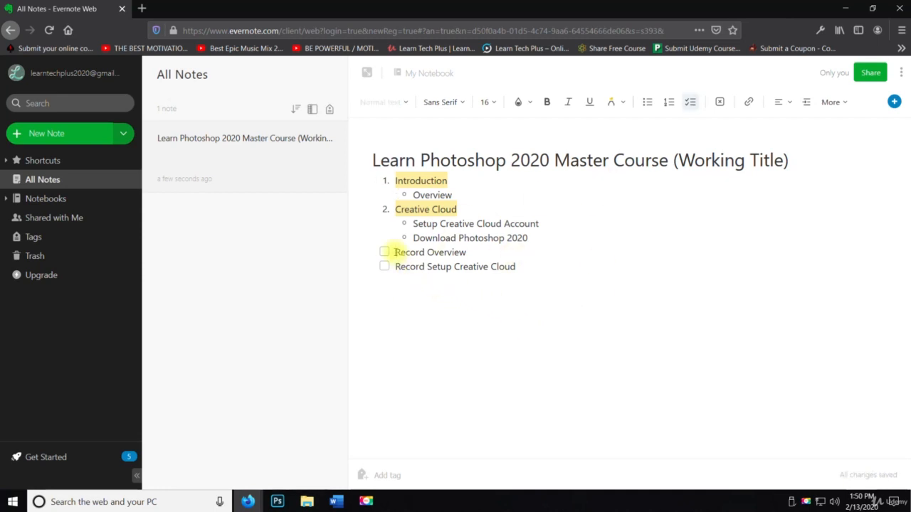
Move "Record Overview" and "Record Setup Creative Cloud" further down by inserting five empty checklist items and a blank line above them.
key("Return")
key("Return")
key("Return")
key("Return")
key("Return")
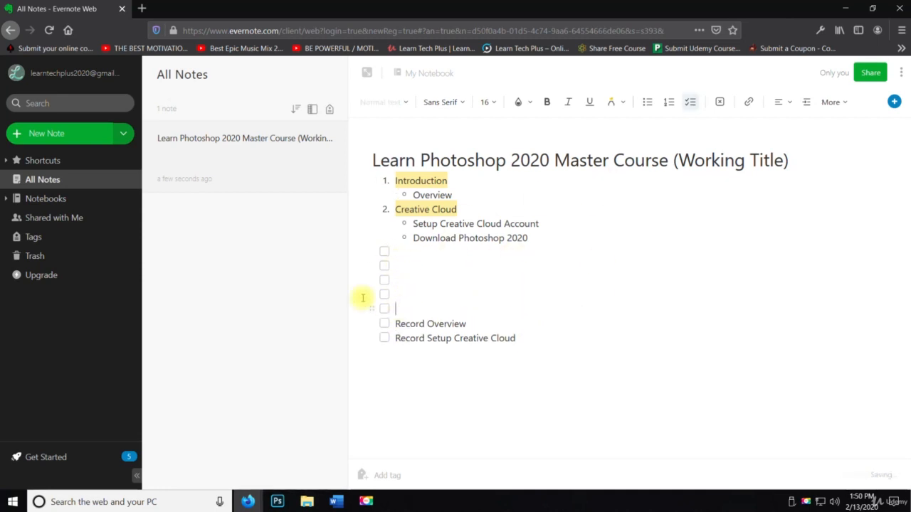
left_click_drag(372, 324, 373, 360)
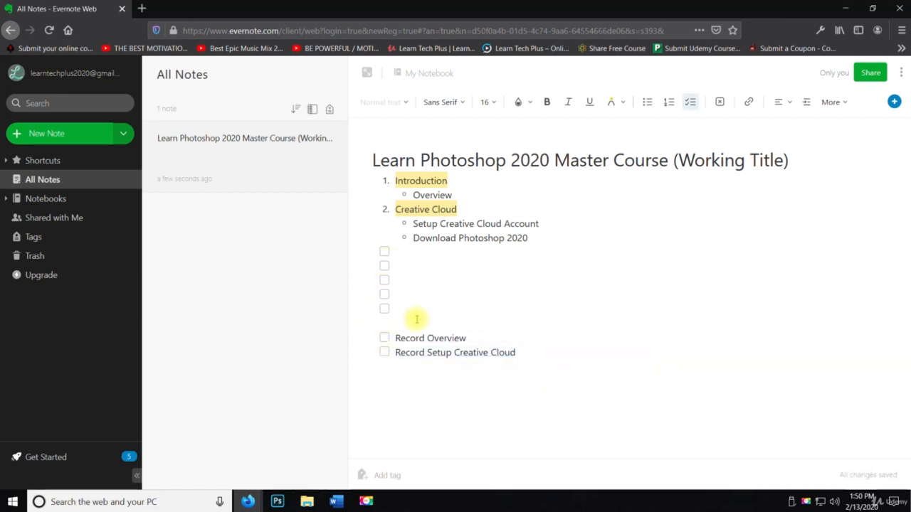
Turn the five empty checklist items above "Record Overview" into plain blank lines.
left_click(399, 309)
key("BackSpace")
key("BackSpace")
key("BackSpace")
key("BackSpace")
key("BackSpace")
key("BackSpace")
key("BackSpace")
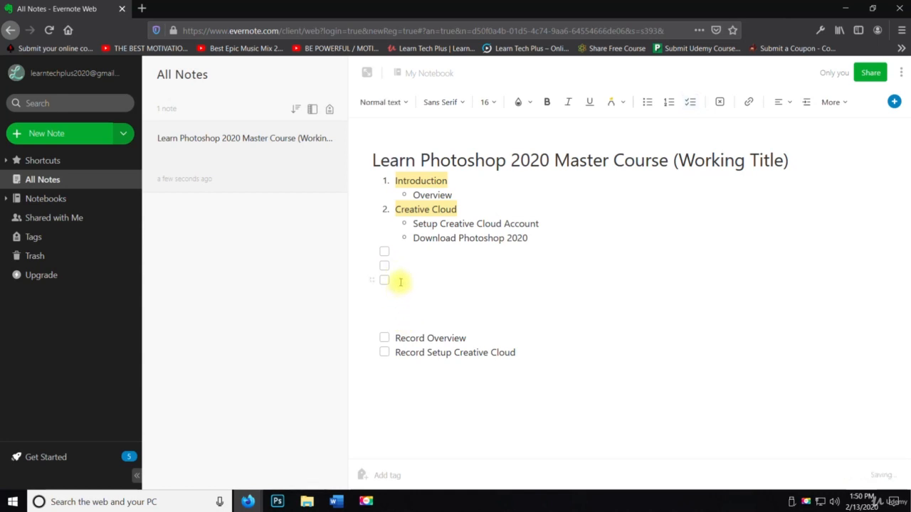
key("BackSpace")
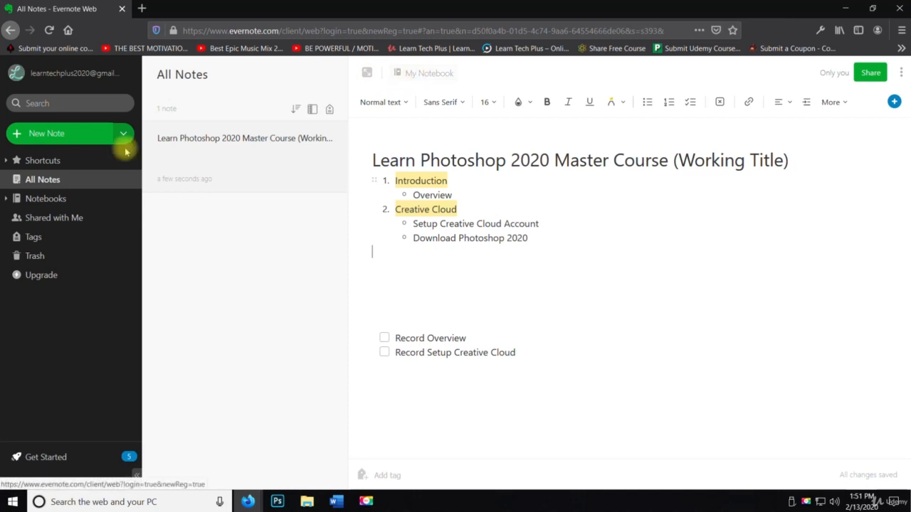
Create a new blank note, check the note list's view options, and switch to the Photoshop course note and back.
left_click(71, 135)
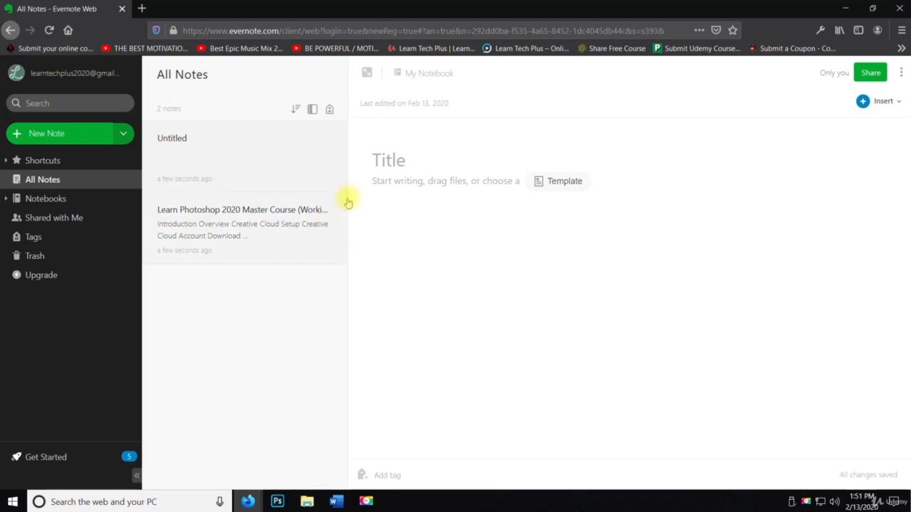
left_click(313, 111)
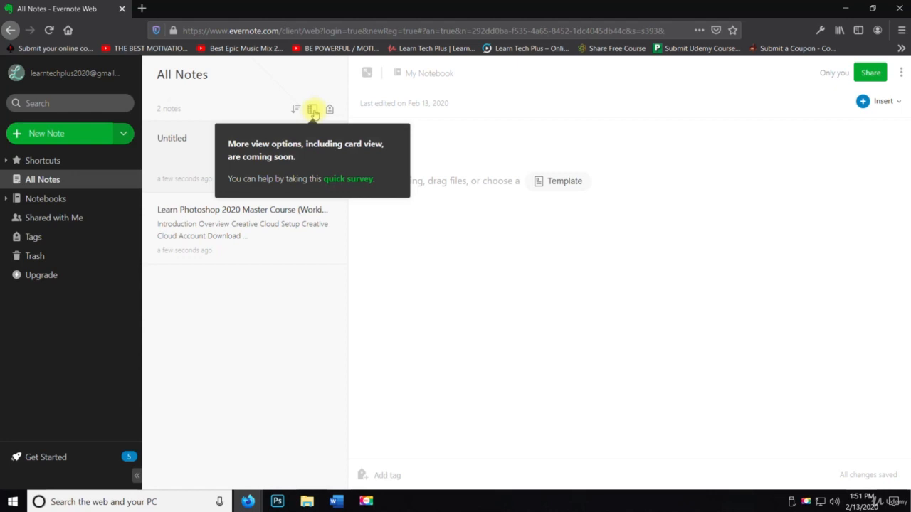
left_click(277, 102)
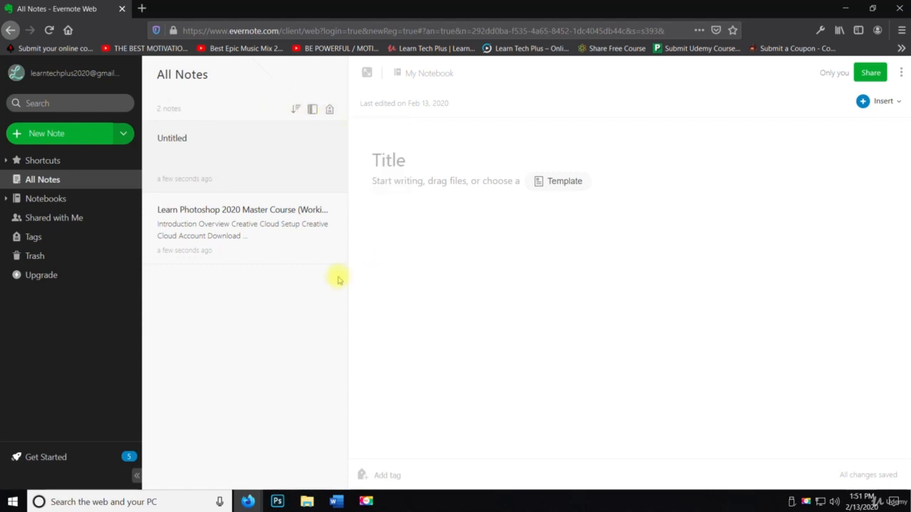
left_click(234, 234)
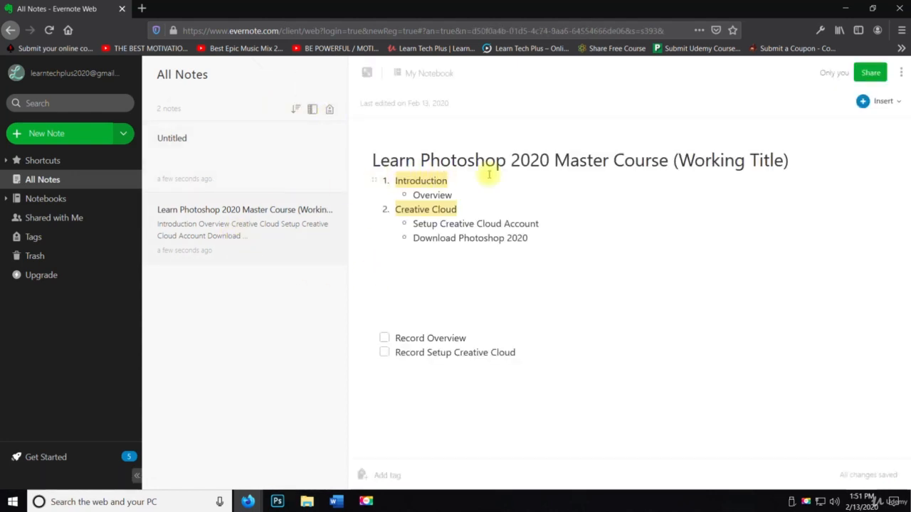
left_click(199, 141)
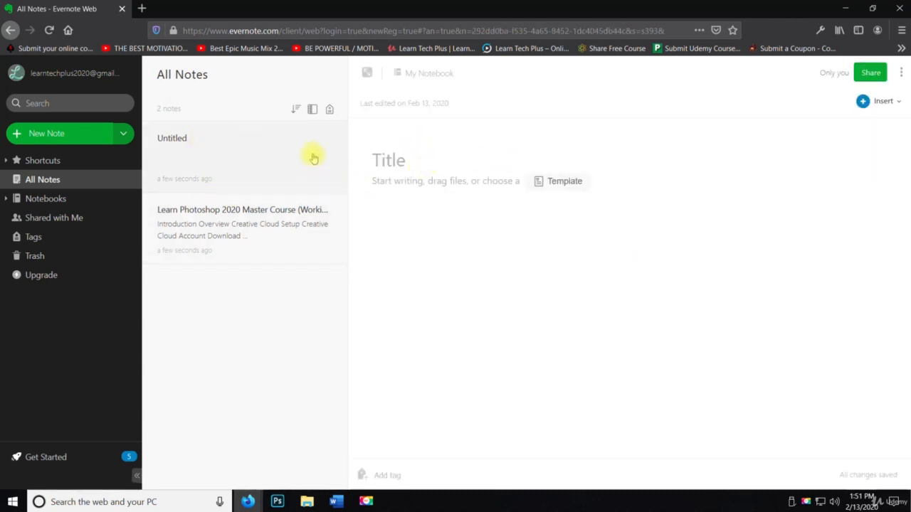
Delete the untitled blank note.
left_click(901, 74)
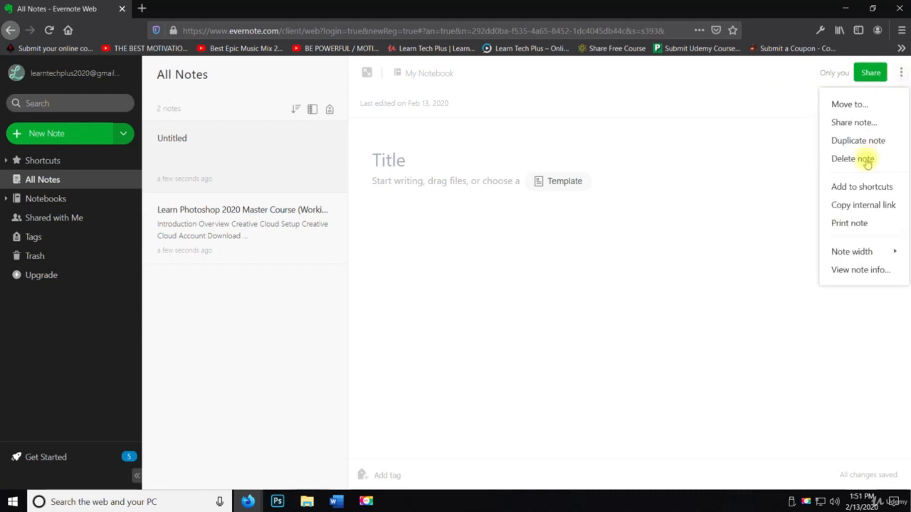
left_click(841, 160)
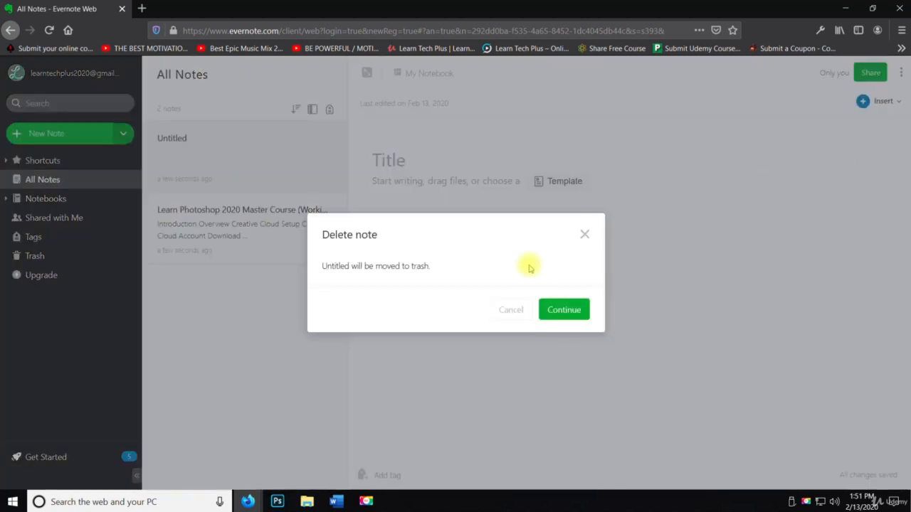
left_click(563, 309)
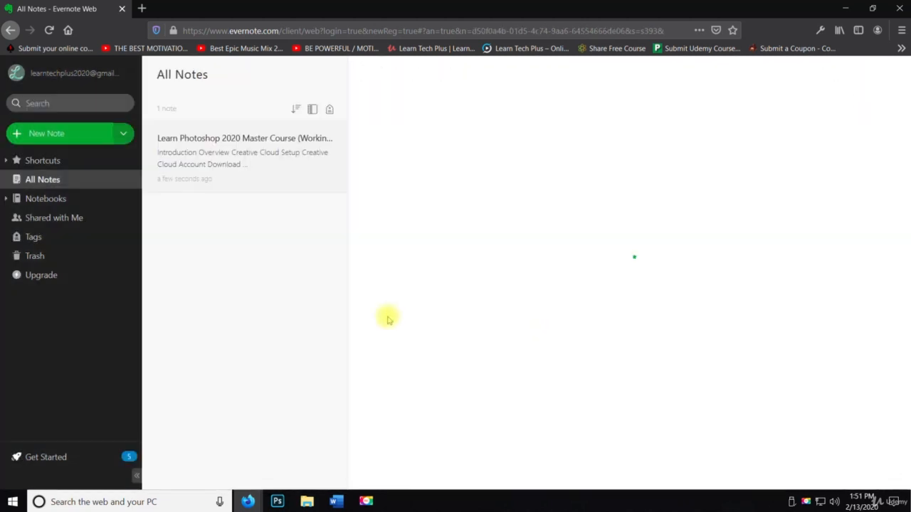
Create a note from the Meeting Note template and add two first names to its Attendees checklist.
left_click(123, 134)
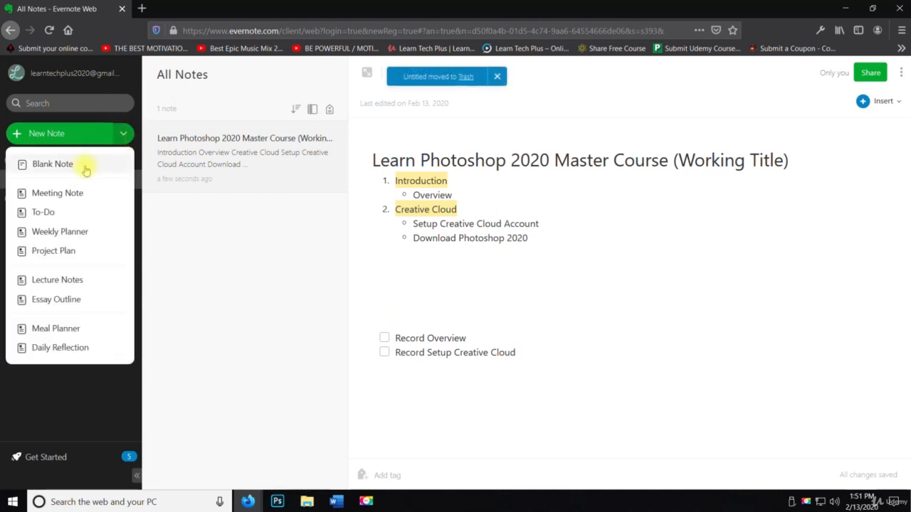
left_click(94, 198)
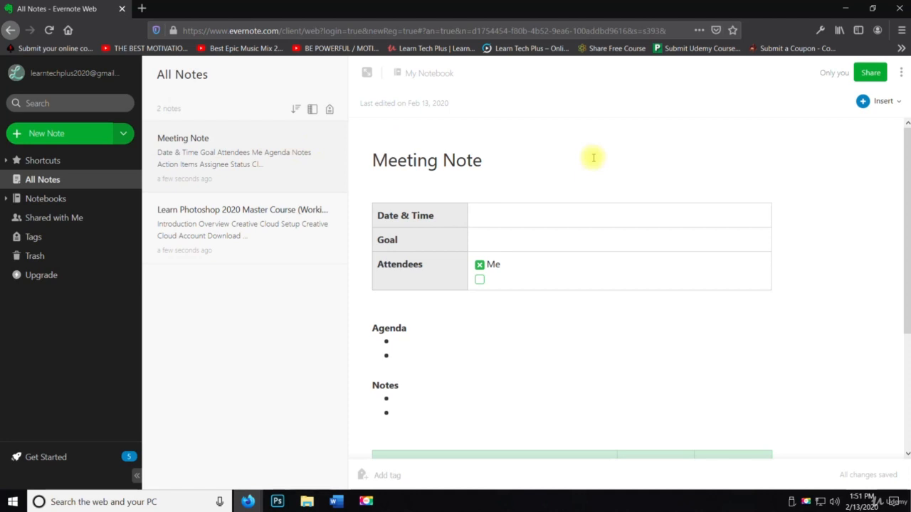
left_click(498, 208)
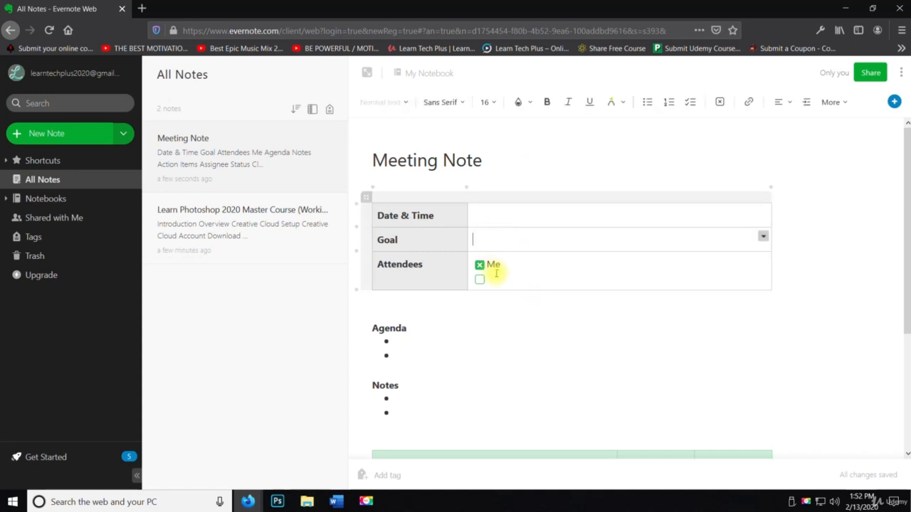
left_click(502, 265)
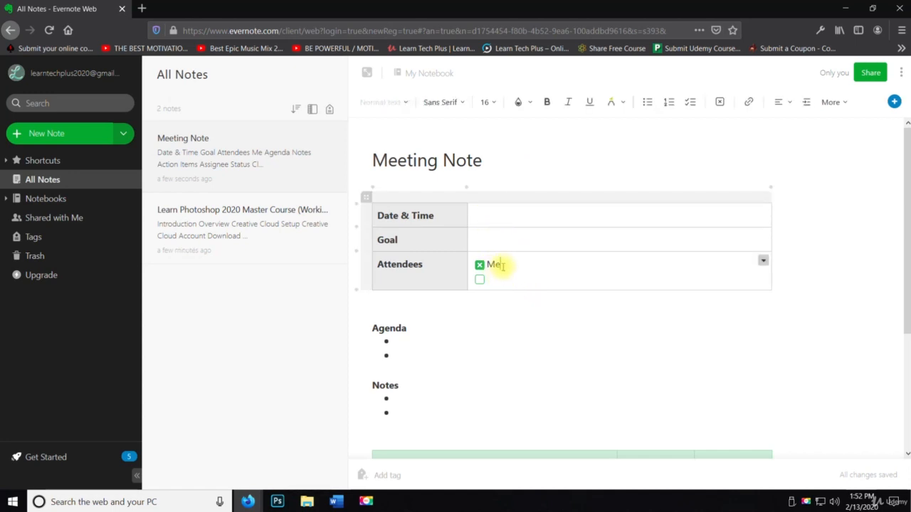
left_click(763, 261)
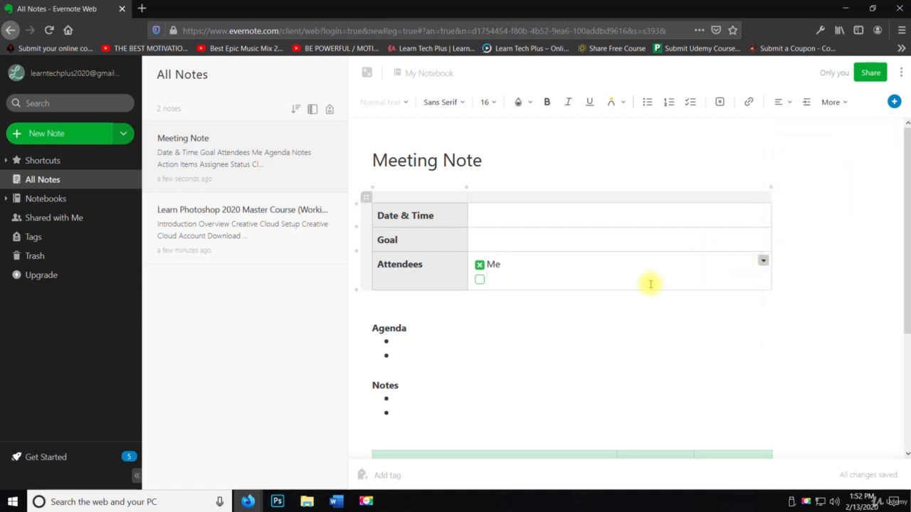
type("John")
key("Return")
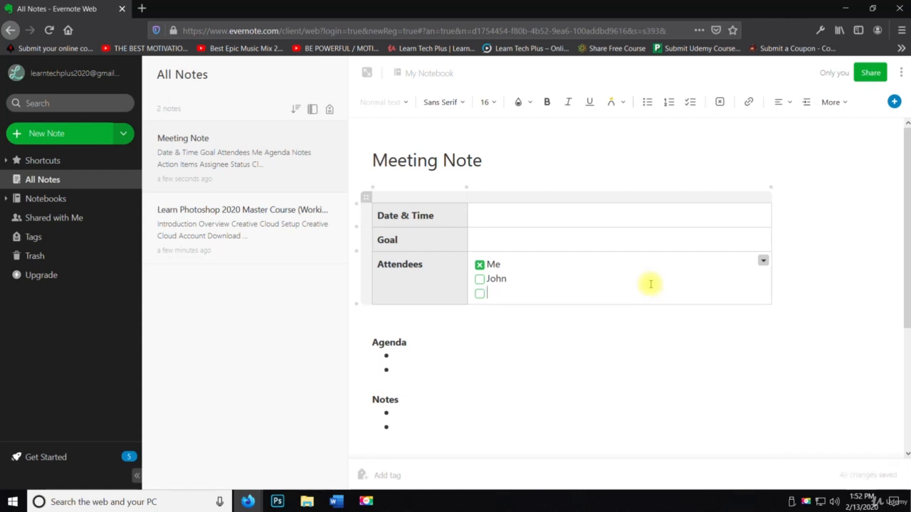
type("Bob")
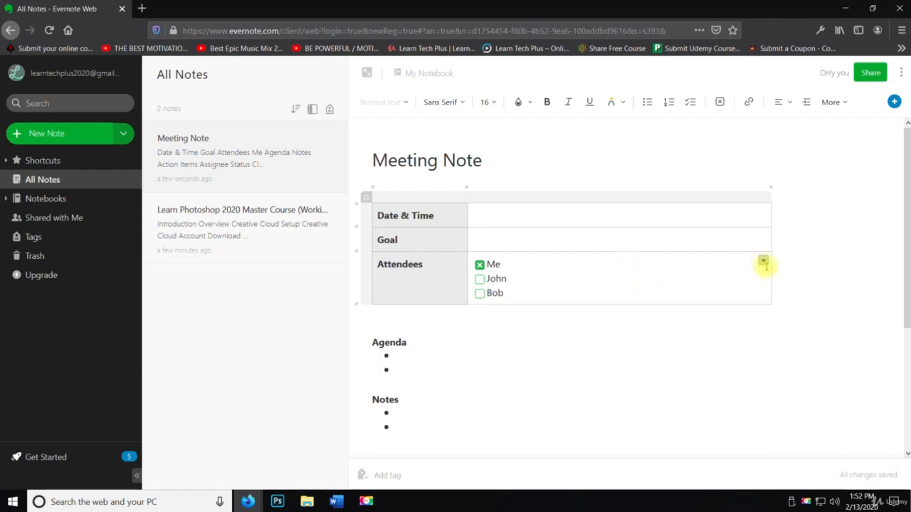
left_click(762, 261)
left_click(498, 381)
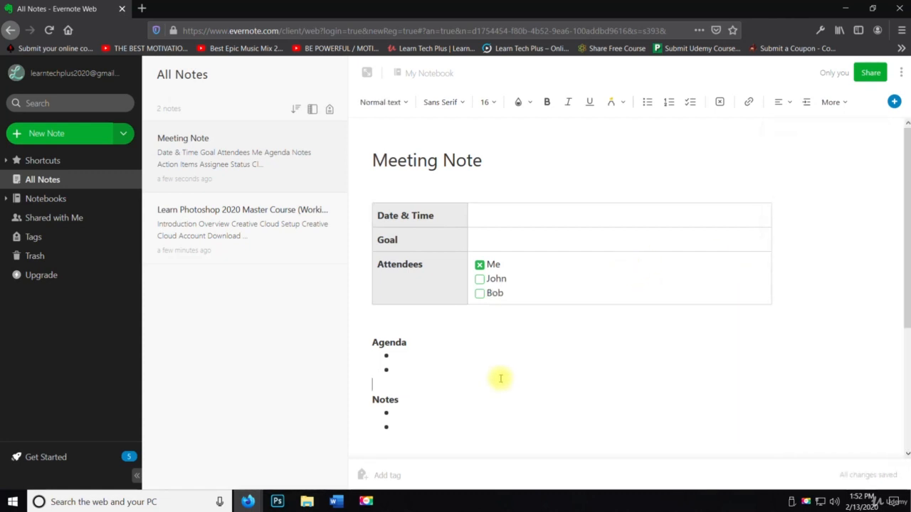
Copy the whole Action Items table at the end of the meeting note.
scroll(429, 260, "down", 2)
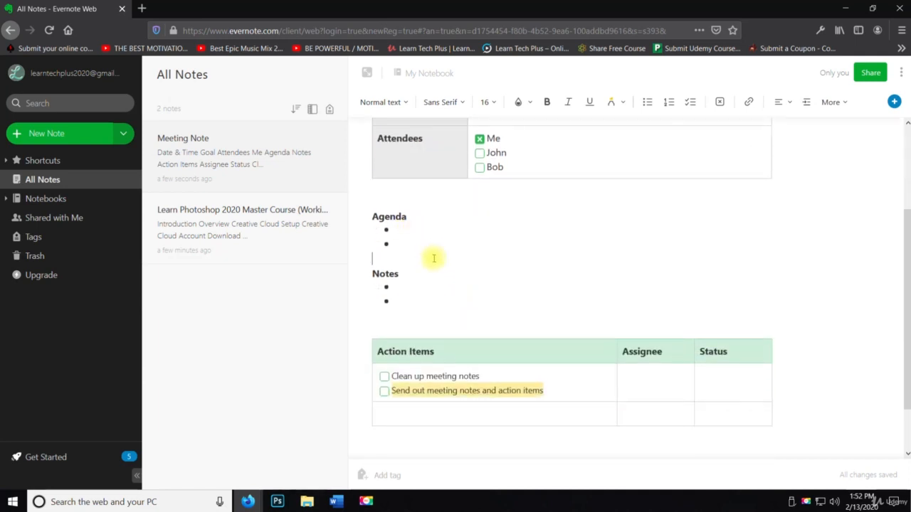
scroll(431, 256, "down", 1)
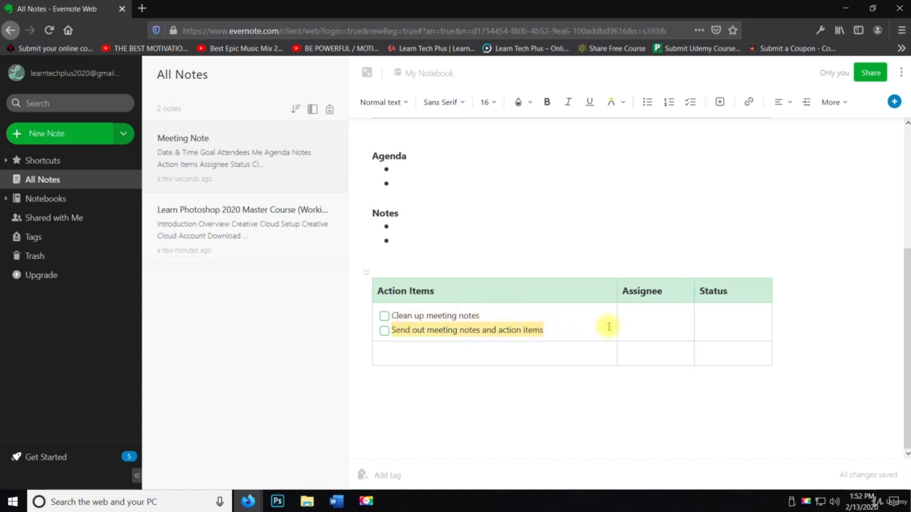
scroll(425, 337, "up", 3)
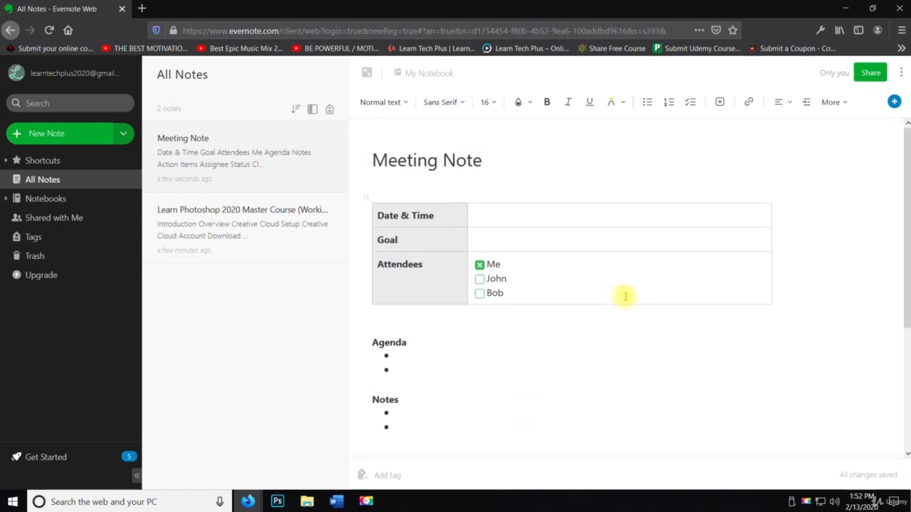
left_click(306, 239)
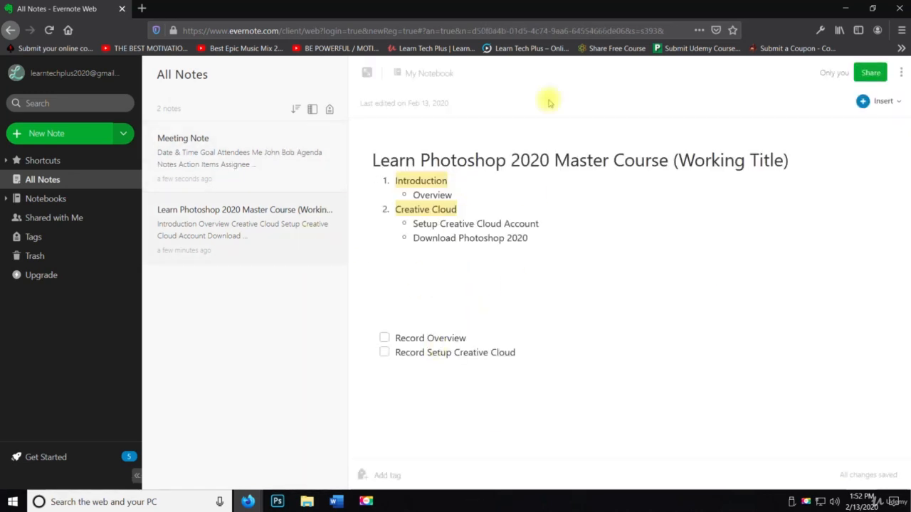
left_click(248, 177)
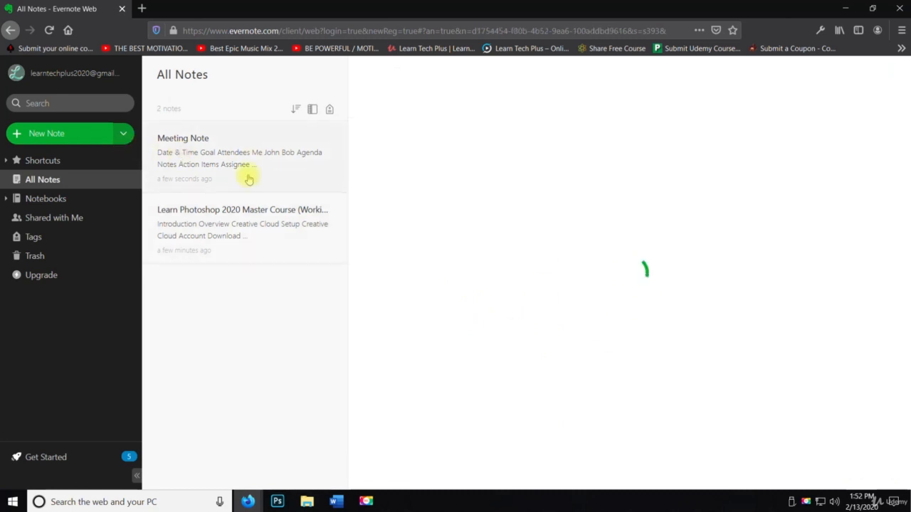
scroll(631, 232, "down", 4)
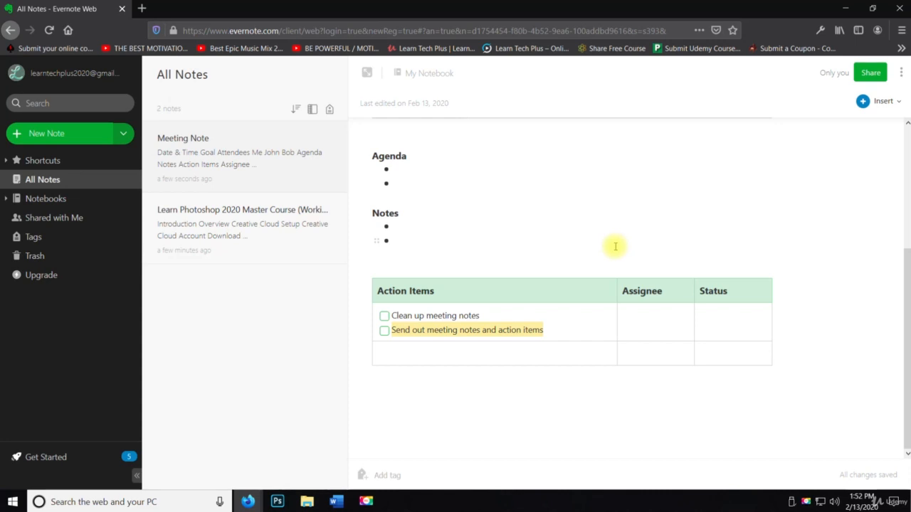
left_click(405, 305)
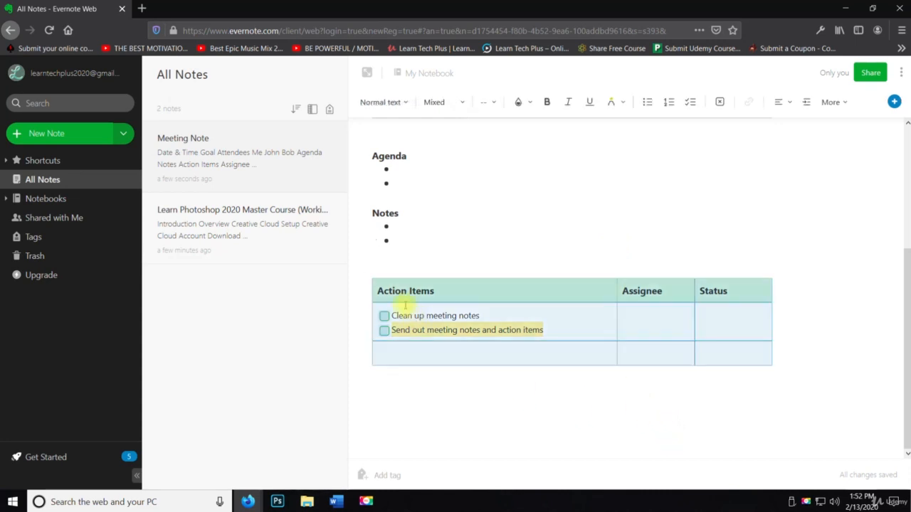
right_click(431, 292)
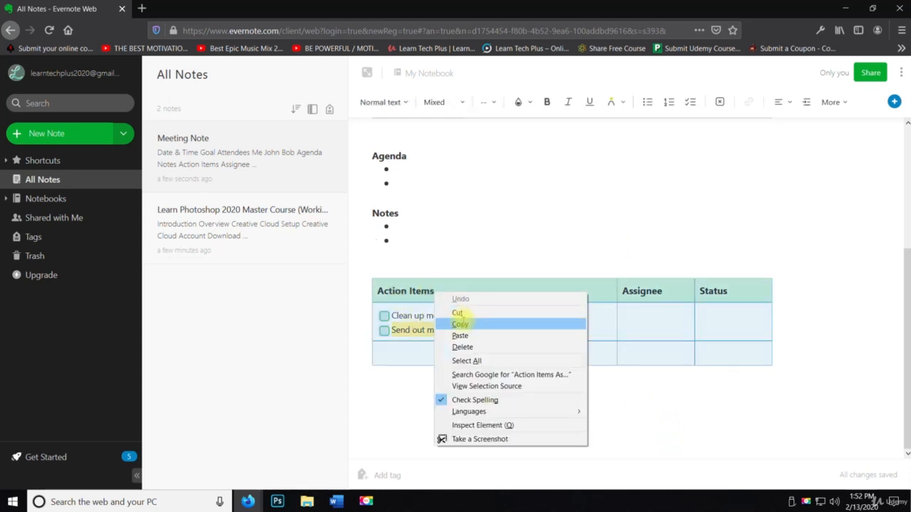
left_click(461, 325)
Paste the copied Action Items table below the recording checklist in the Photoshop course note.
left_click(228, 205)
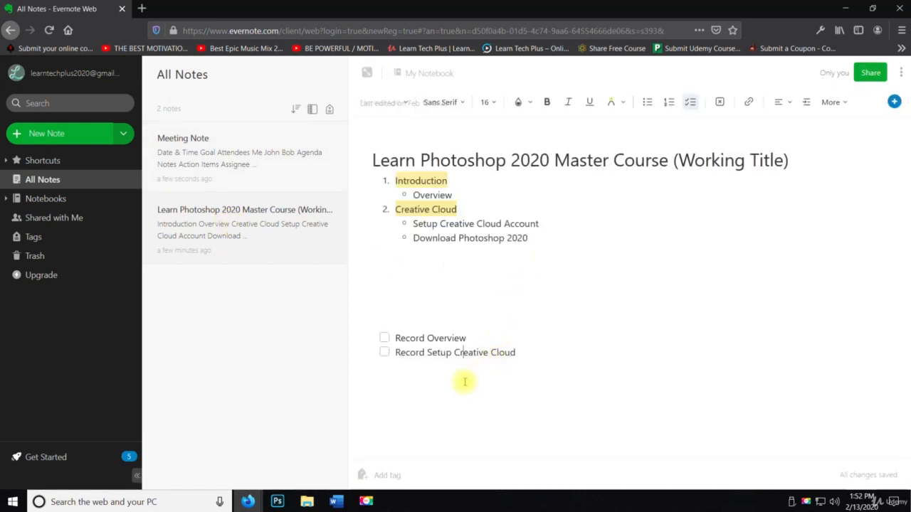
left_click(534, 366)
key("ctrl+v")
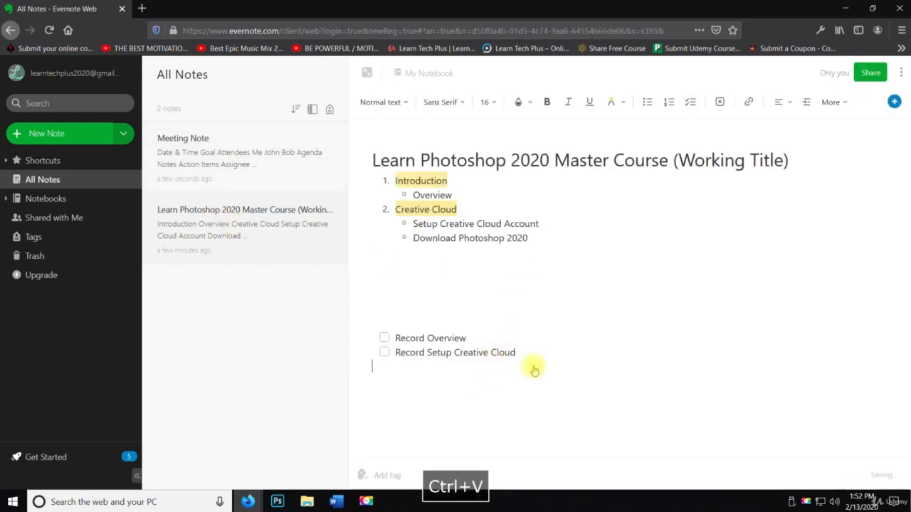
scroll(651, 315, "down", 2)
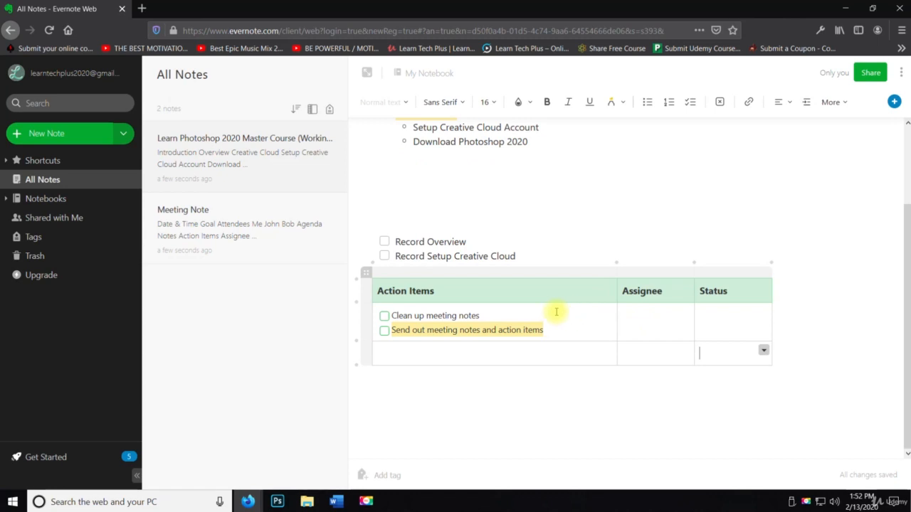
scroll(448, 218, "up", 3)
Create another note from the To-Do template.
left_click(121, 134)
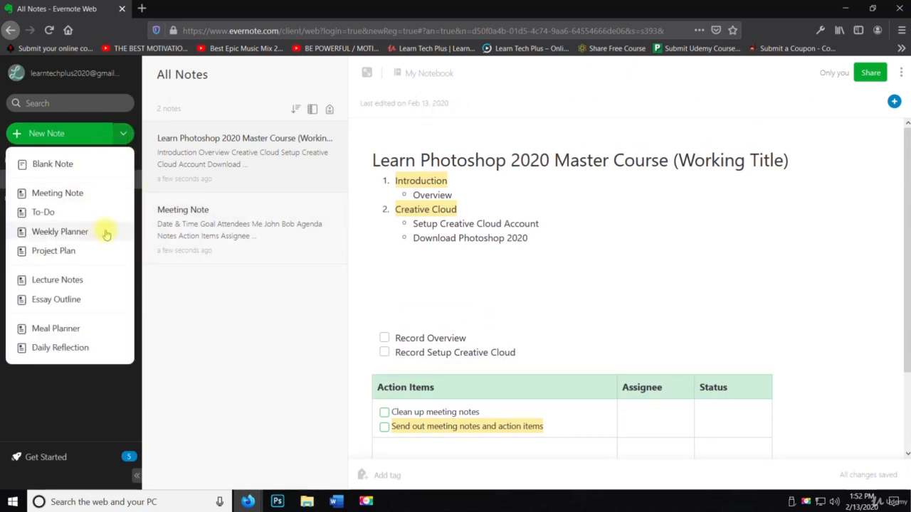
scroll(567, 353, "down", 2)
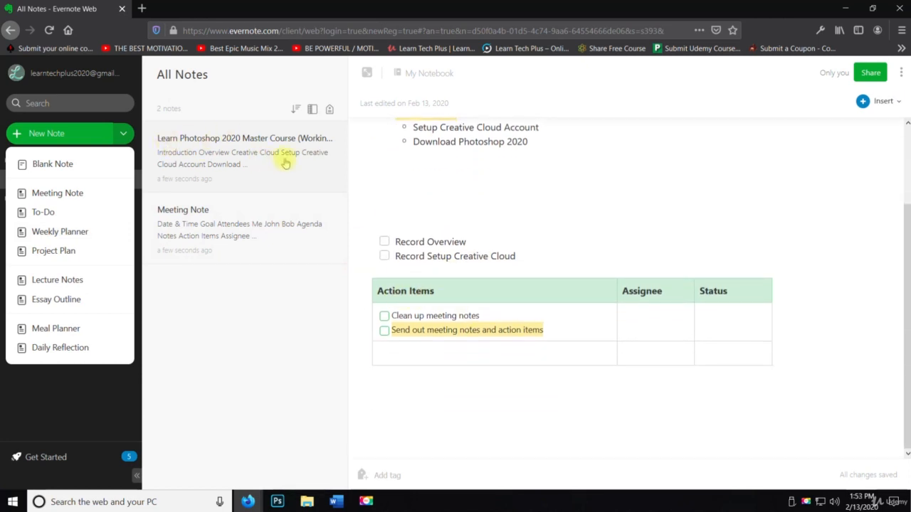
left_click(78, 218)
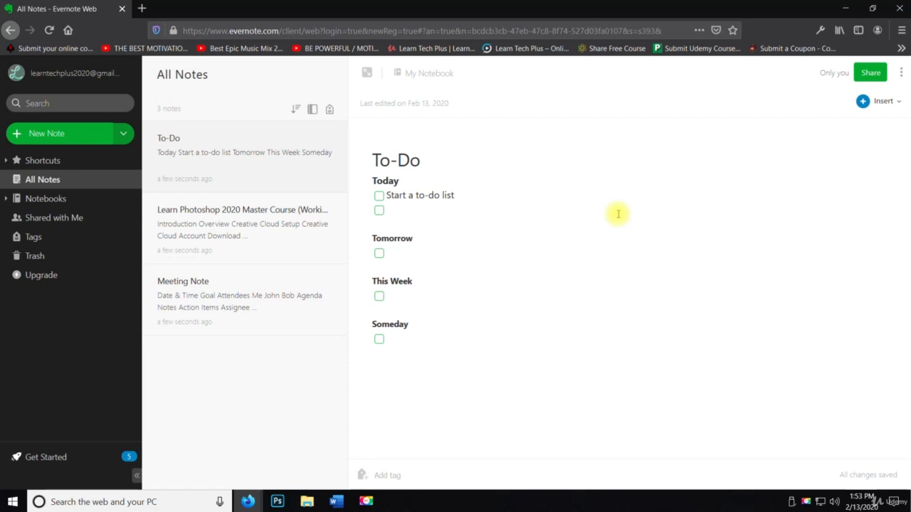
key("F10")
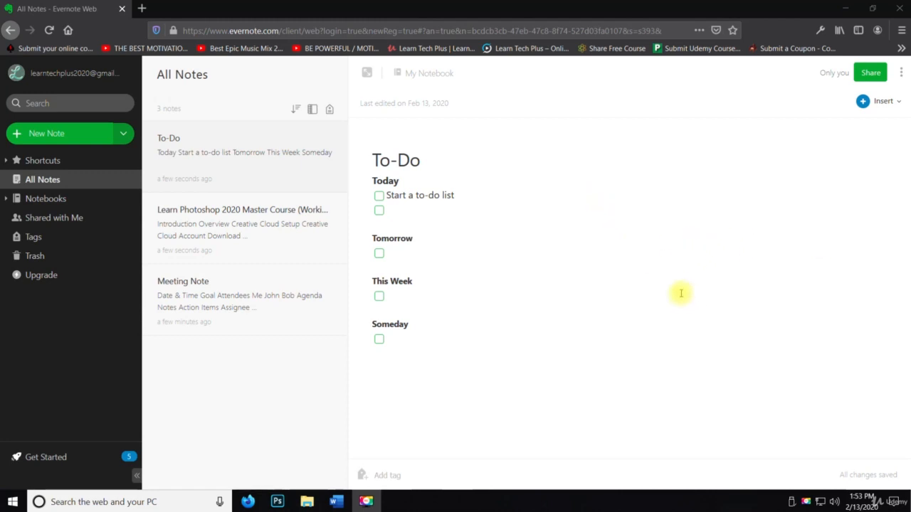
Create another note from the Weekly Planner template.
left_click(489, 173)
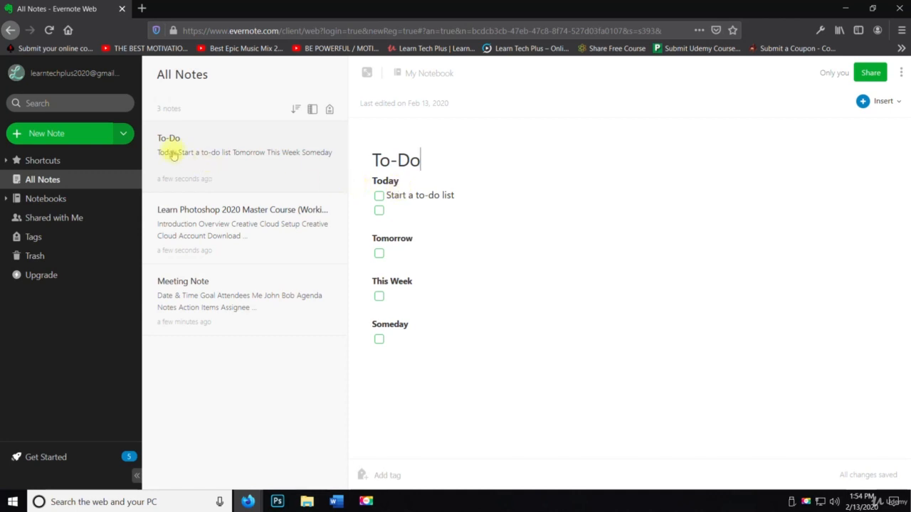
left_click(125, 135)
left_click(71, 231)
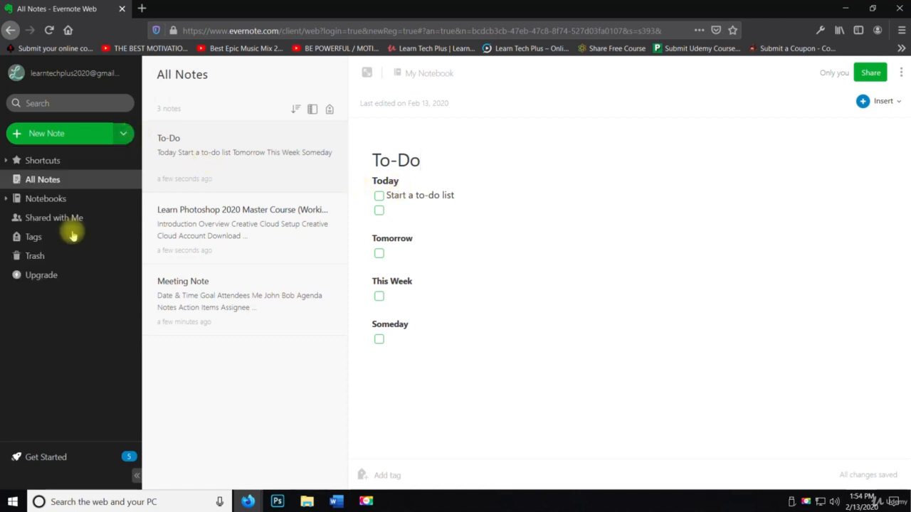
scroll(526, 263, "down", 1)
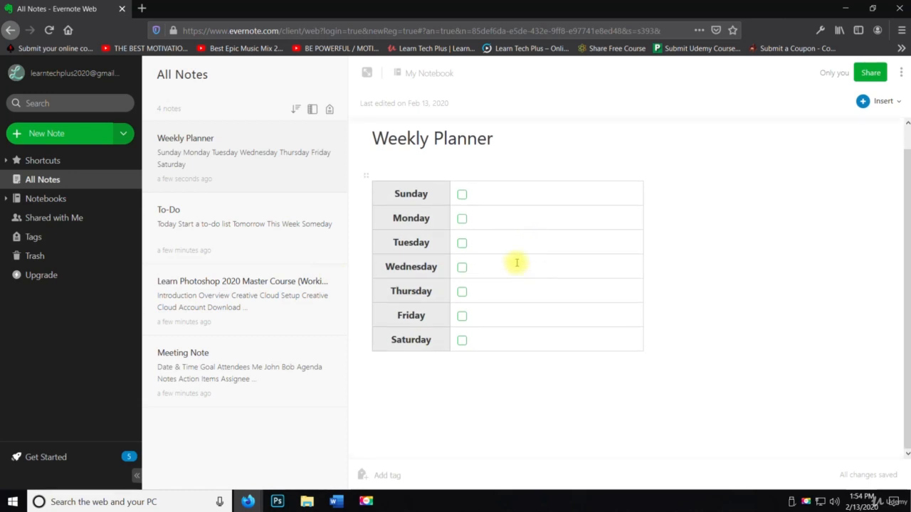
Try to enlarge the Sunday cell of the weekly planner with several blank lines in place of its checkbox.
left_click(489, 196)
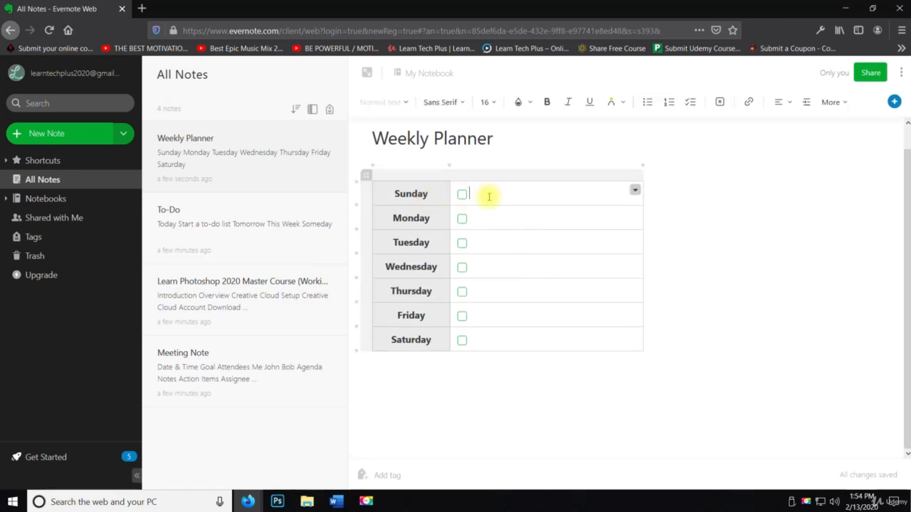
key("Return")
key("Return")
key("Return")
key("Return")
key("Return")
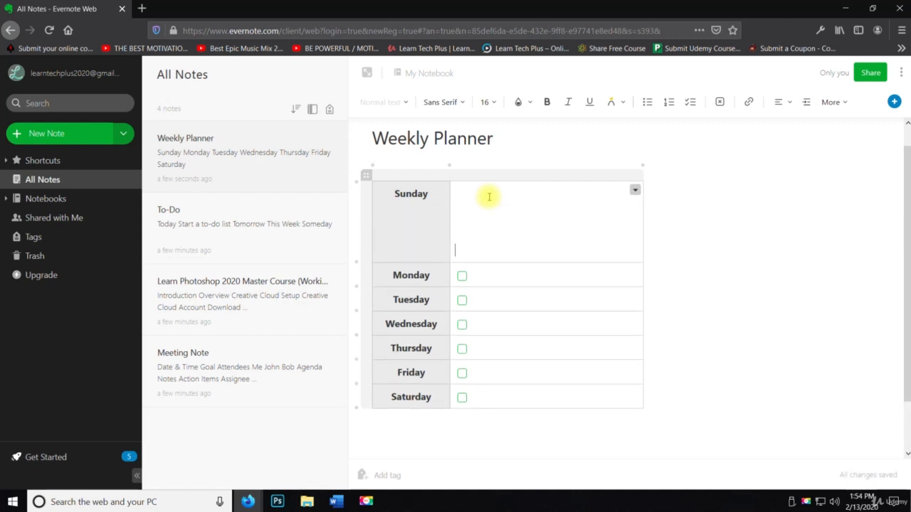
Undo the blank lines in the Sunday cell and restore its checkbox.
key("ctrl+z")
key("ctrl+z")
key("ctrl+z")
key("ctrl+z")
key("ctrl+z")
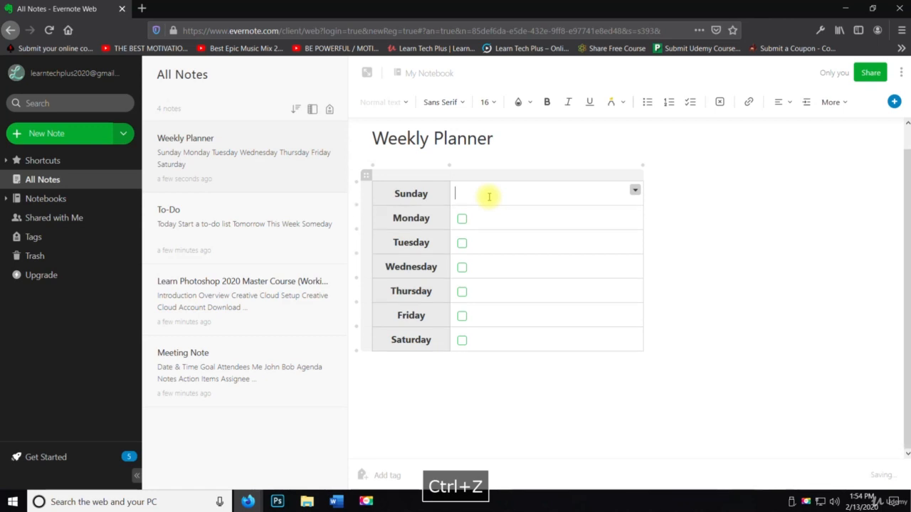
key("Left")
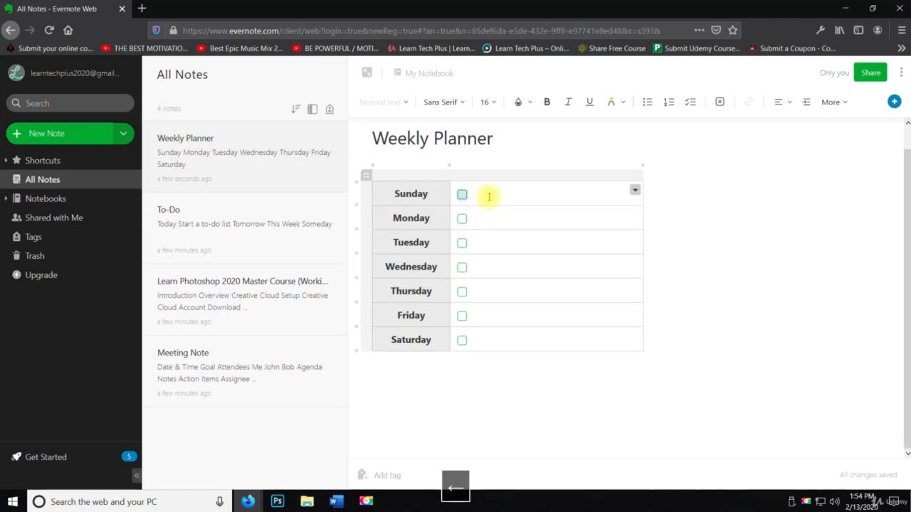
key("Left")
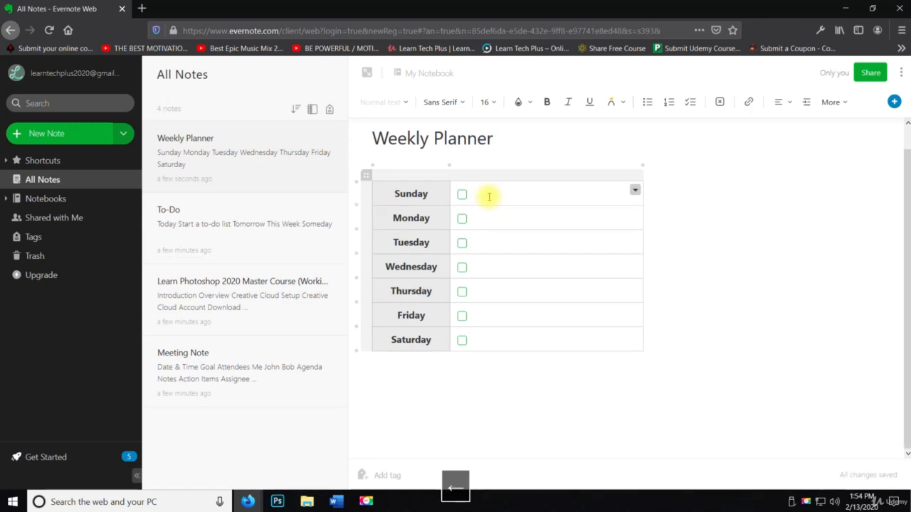
Examine the Sunday cell's background, width and alignment options without changing them.
left_click(634, 190)
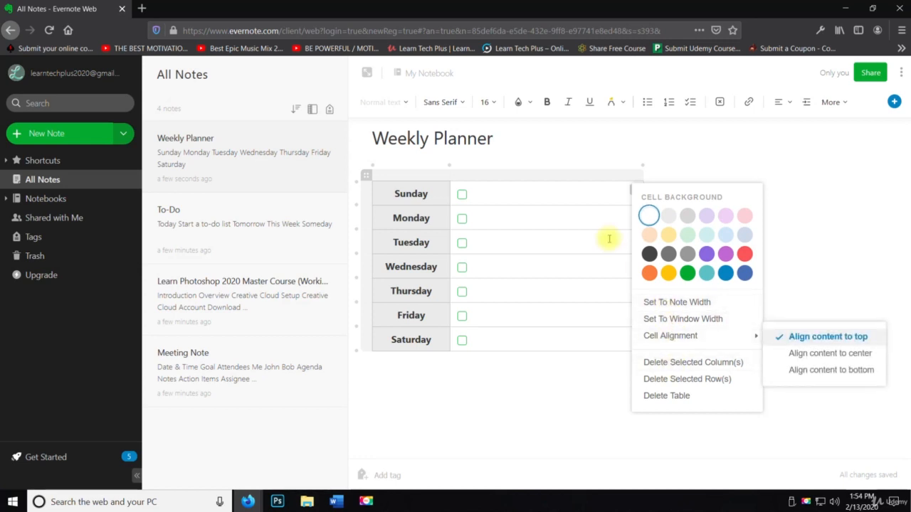
left_click(609, 201)
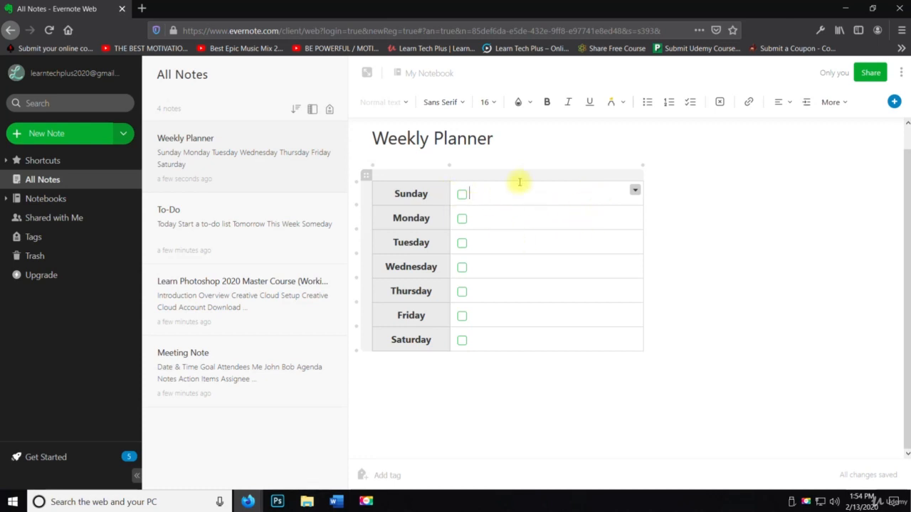
Insert a second checkbox beside the first in the Sunday cell and another one on a new line below.
scroll(718, 161, "up", 1)
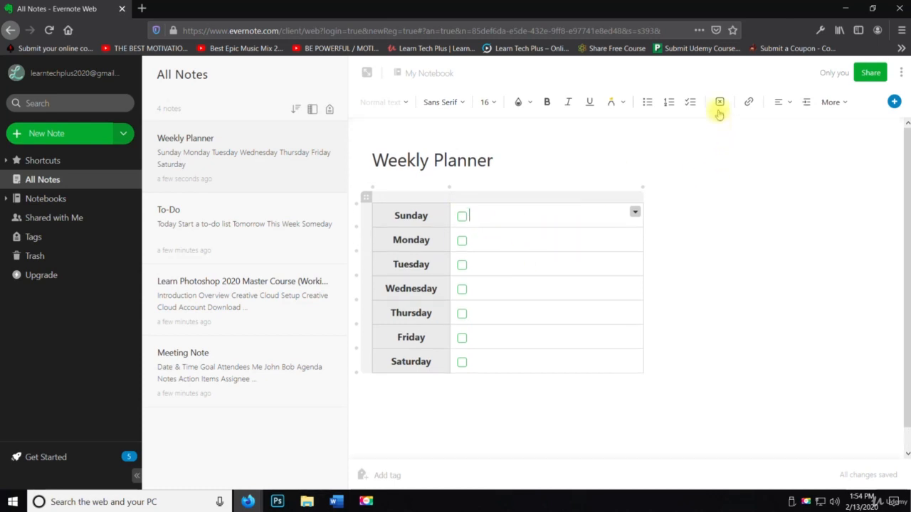
left_click(719, 104)
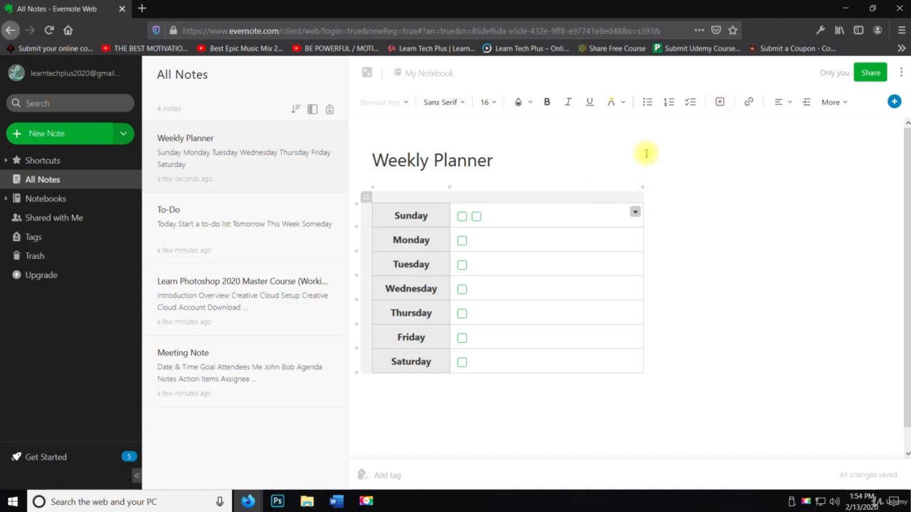
key("Return")
key("BackSpace")
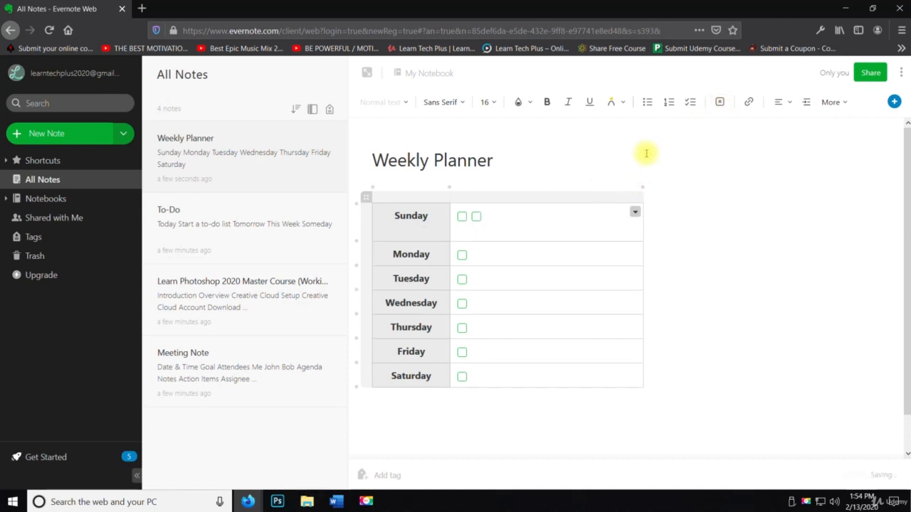
left_click(720, 107)
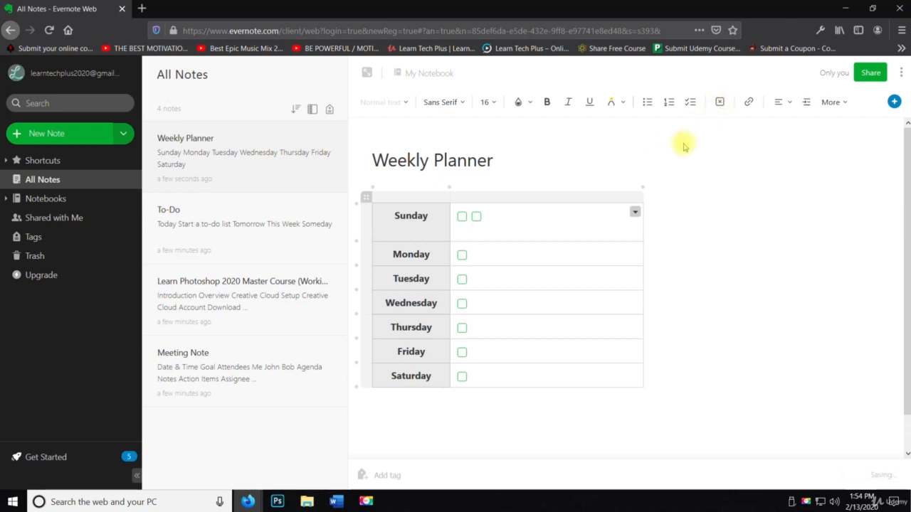
left_click(720, 102)
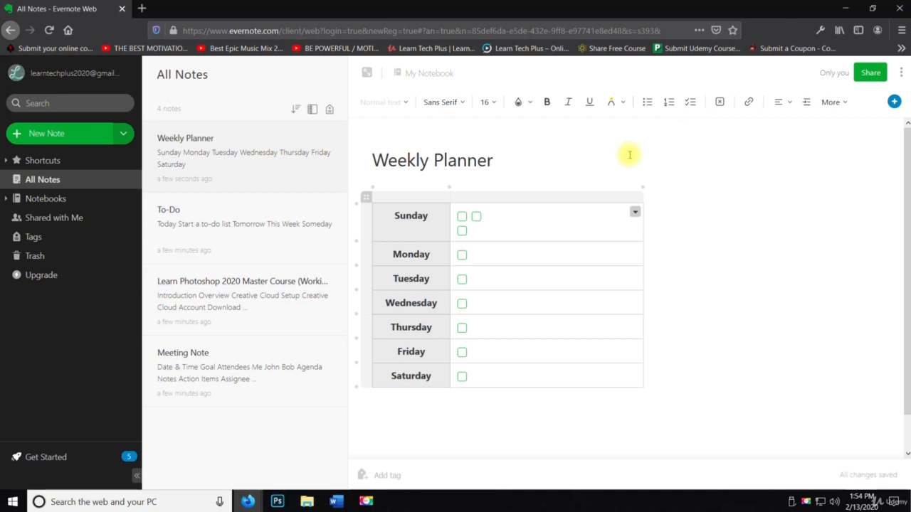
key("Down")
key("Up")
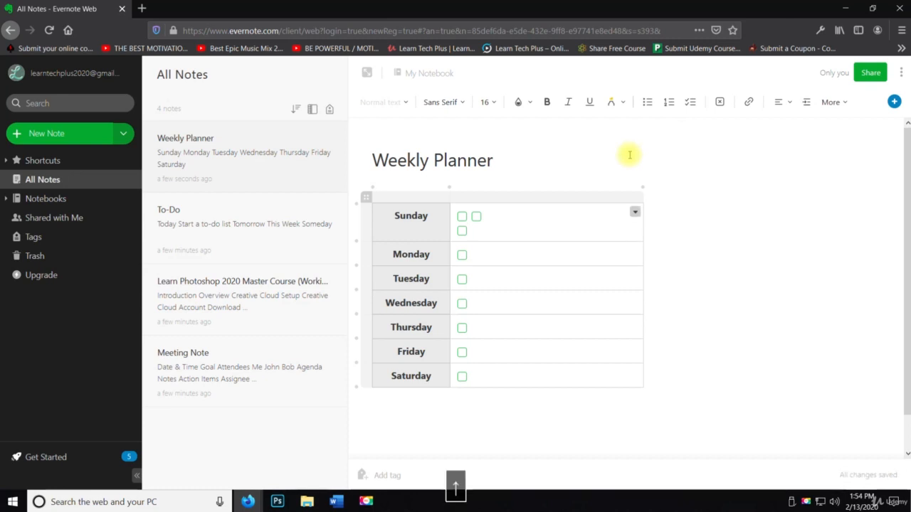
key("Down")
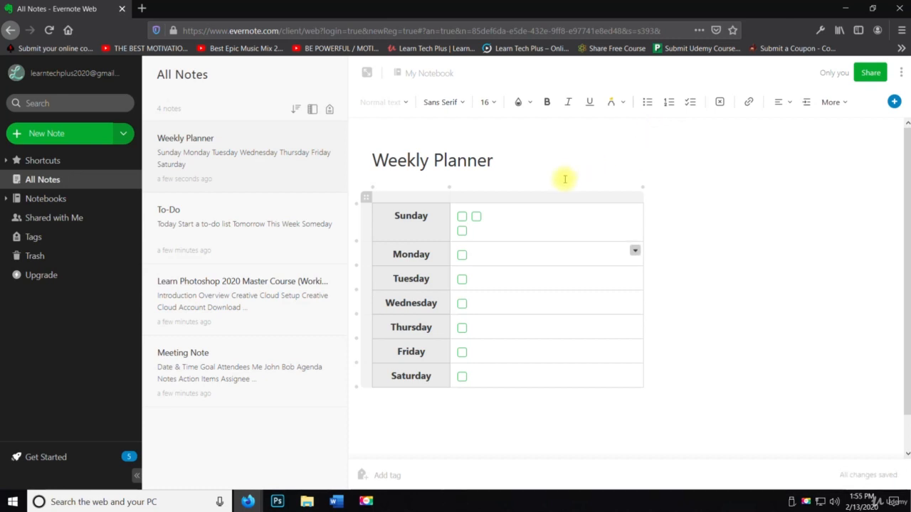
Delete the two extra checkboxes and the added line from the Sunday cell.
left_click(522, 228)
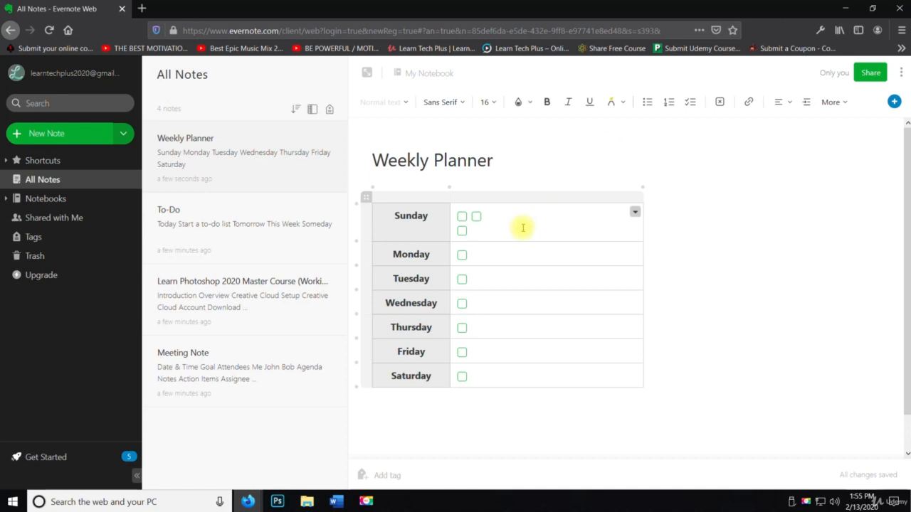
key("BackSpace")
key("BackSpace")
key("BackSpace")
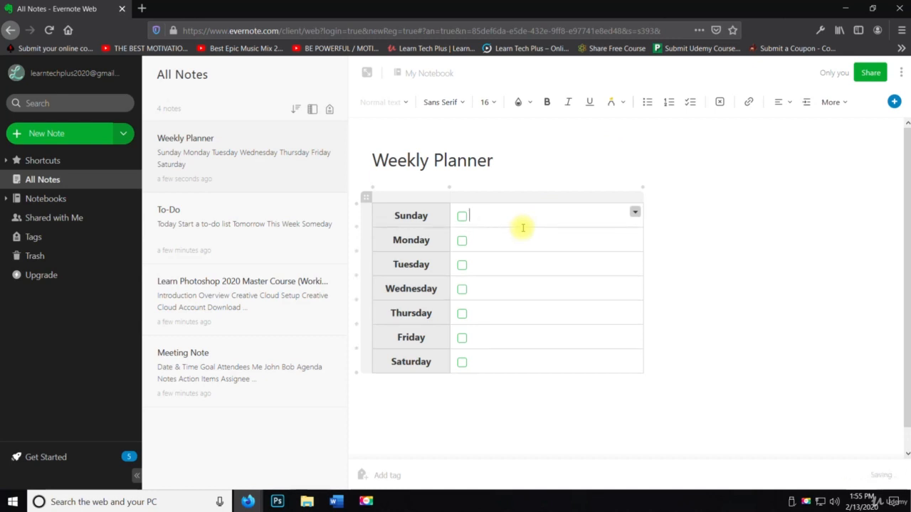
Replace the Sunday cell's checkbox with three blank lines to make its row taller.
scroll(523, 228, "down", 1)
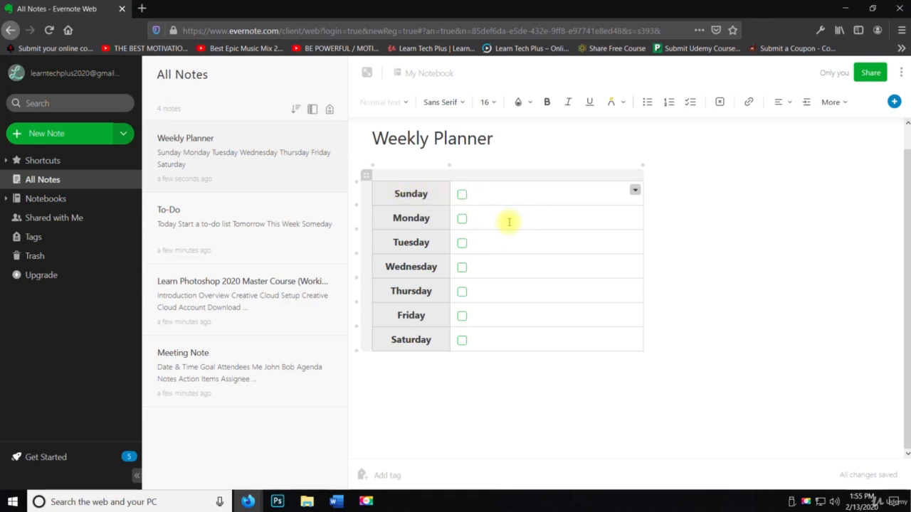
key("Return")
key("Return")
key("Up")
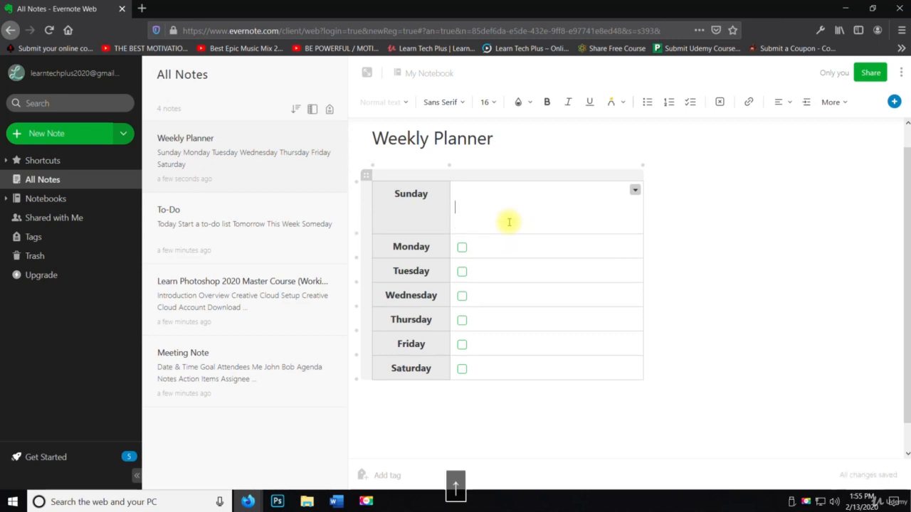
key("Down")
key("Down")
key("Down")
key("Down")
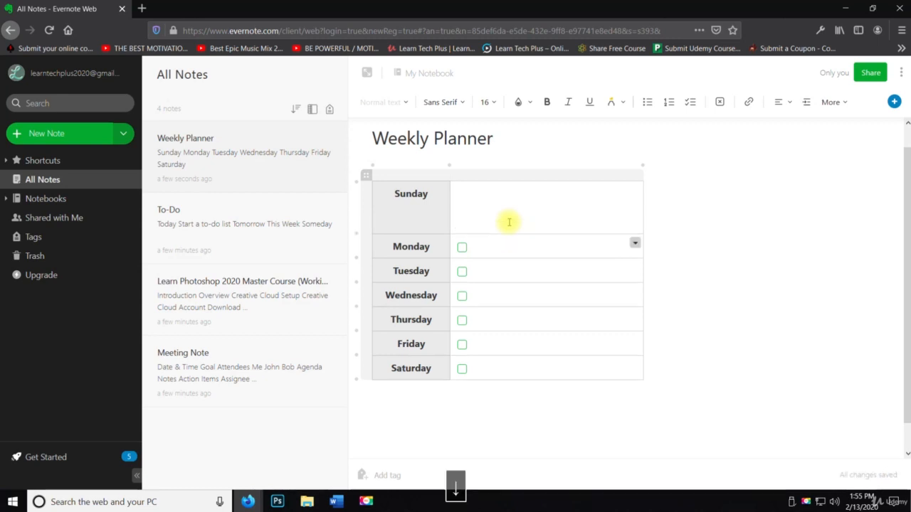
Remove the Monday cell's checkbox and enlarge the row with several blank lines.
left_click(518, 255)
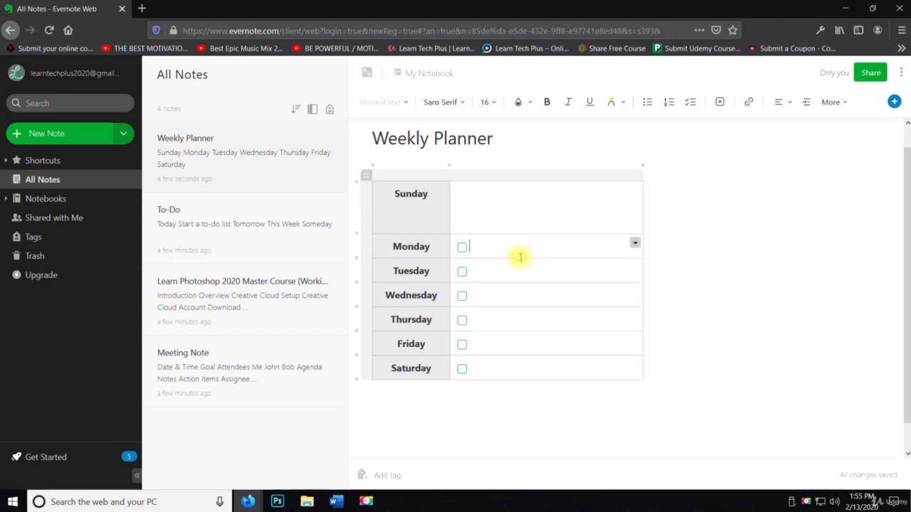
key("BackSpace")
key("Return")
key("Return")
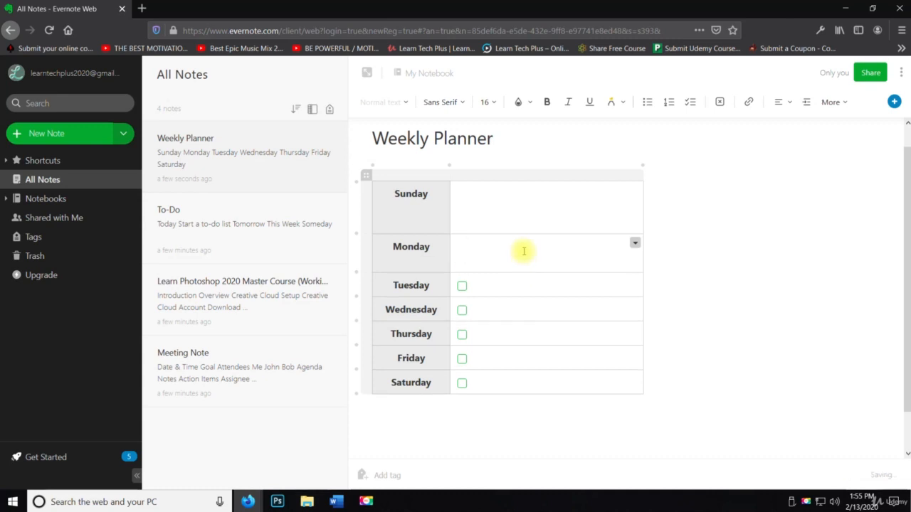
key("Return")
key("Return")
key("Return")
key("Return")
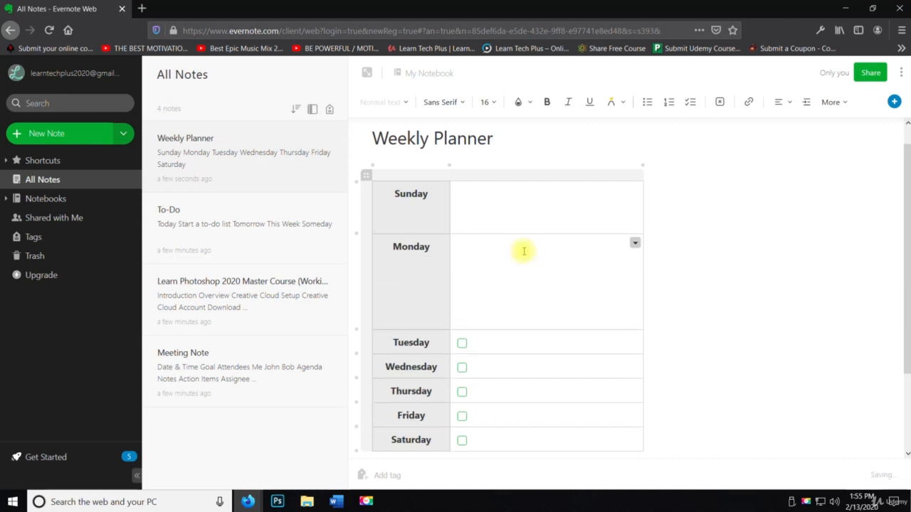
Replace the Tuesday cell's checkbox with a run of blank lines to enlarge its row.
scroll(524, 250, "down", 2)
left_click(481, 239)
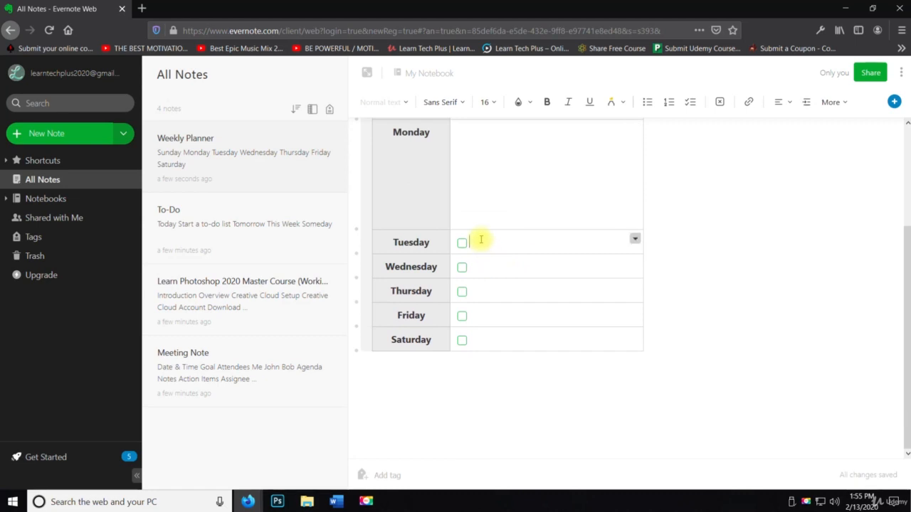
key("Return")
key("Return")
key("Return")
key("Return")
key("Return")
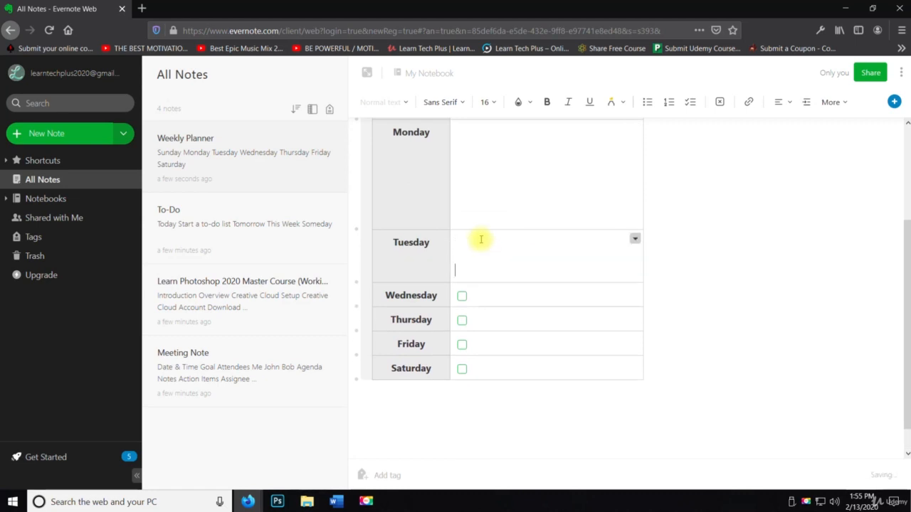
key("Return")
key("Return")
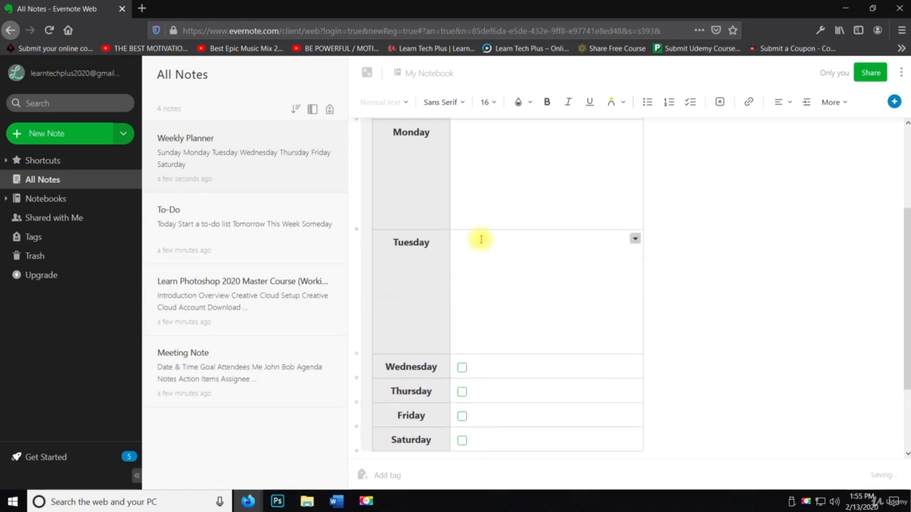
scroll(498, 256, "down", 2)
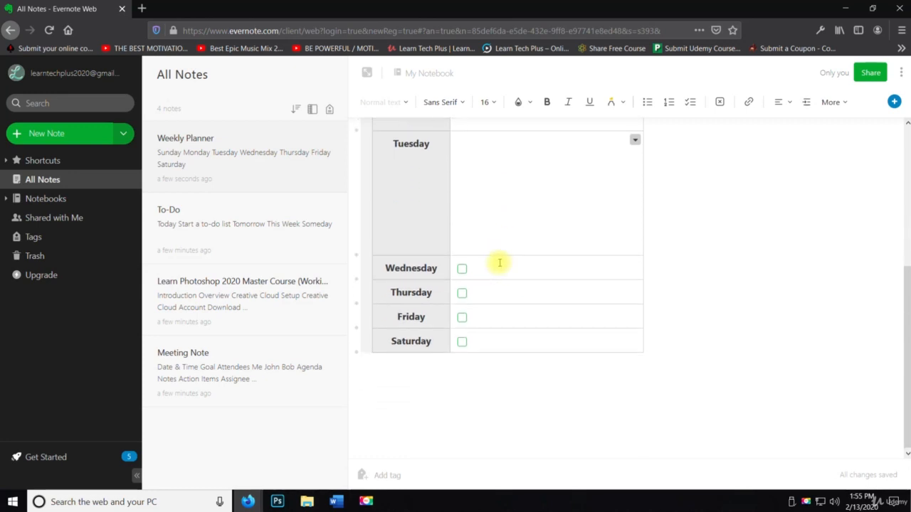
scroll(496, 263, "up", 1)
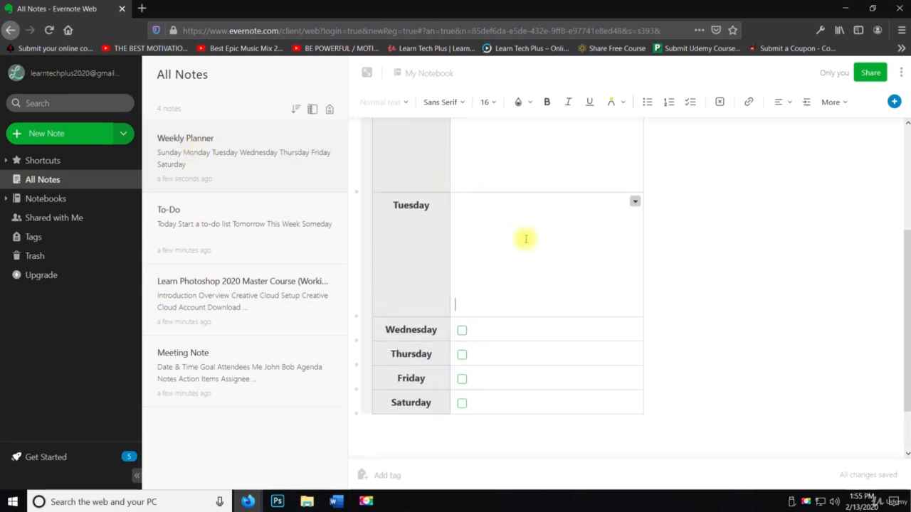
scroll(528, 246, "up", 2)
scroll(502, 208, "down", 3)
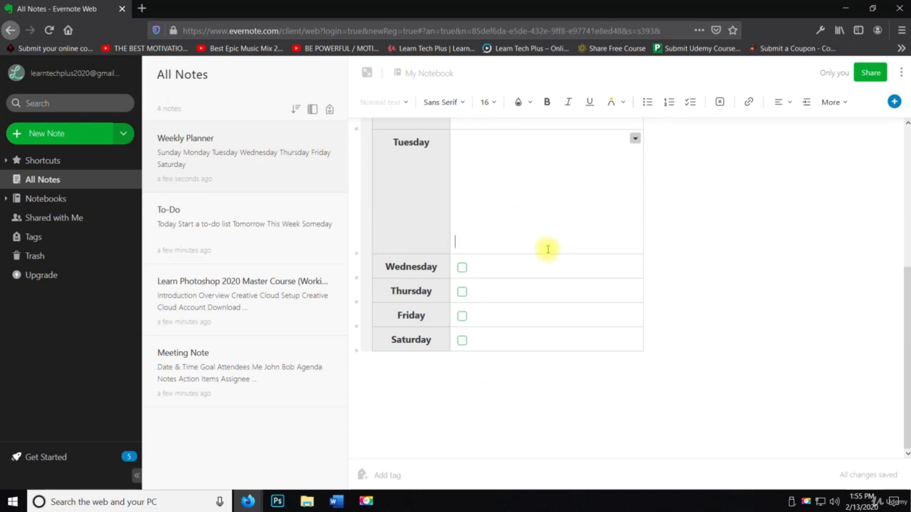
Create another note from the Project Plan template.
left_click(124, 133)
left_click(74, 249)
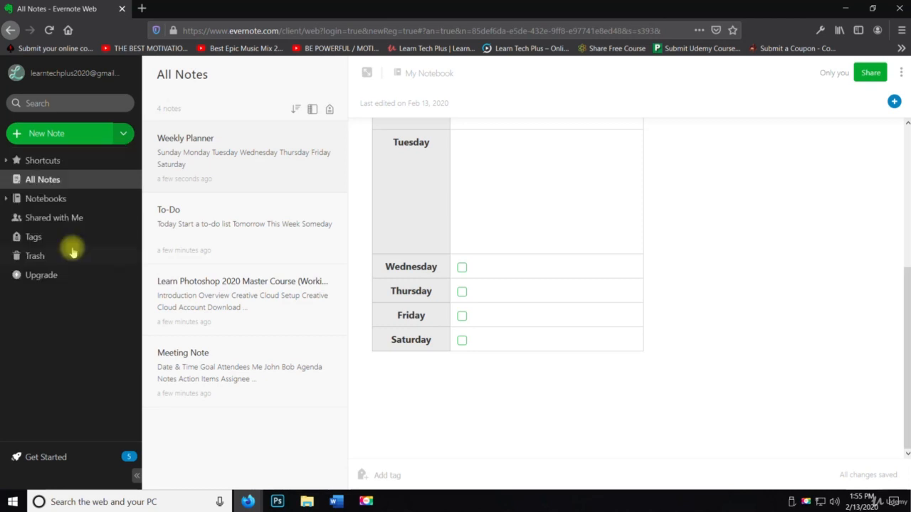
Examine the project plan's weekly task timeline, its shaded task cells and the status legend.
scroll(569, 249, "down", 1)
scroll(578, 238, "down", 2)
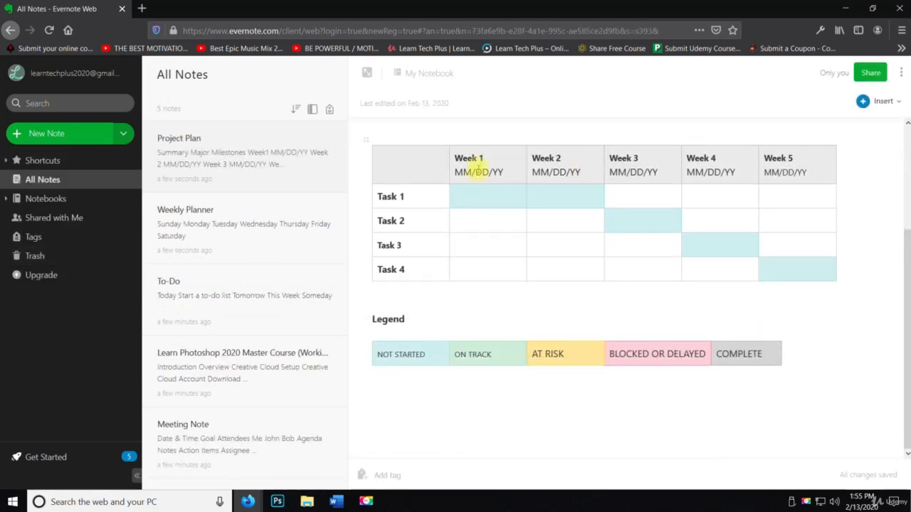
left_click(467, 189)
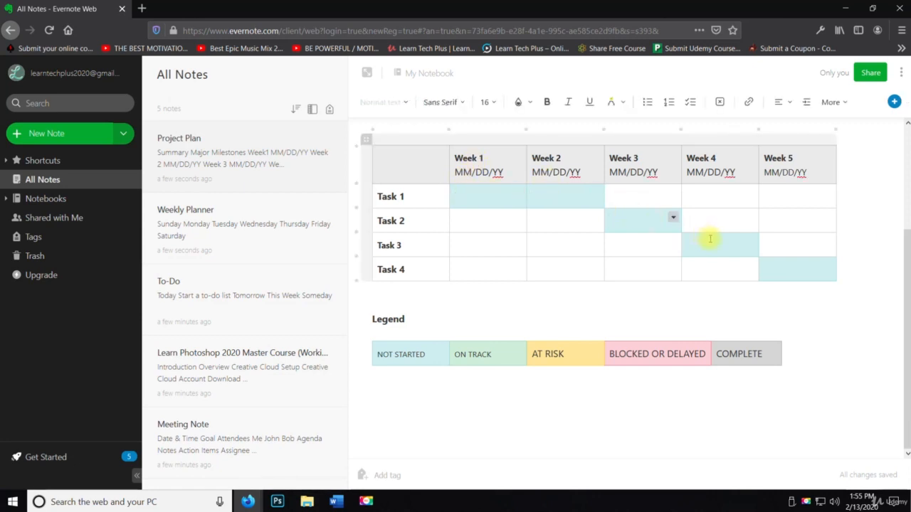
left_click(807, 266)
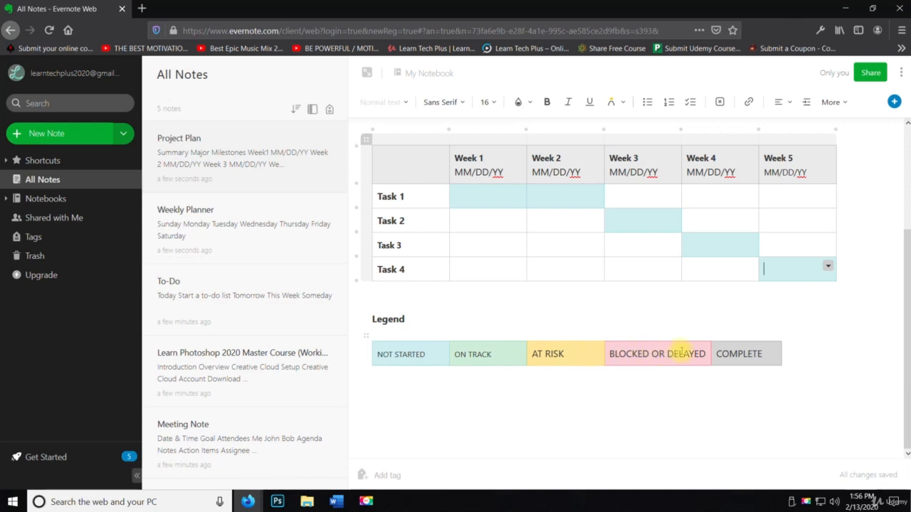
Review the project plan's Summary and Major Milestones sections and the task cells of its weekly timeline.
scroll(727, 276, "up", 2)
left_click(498, 254)
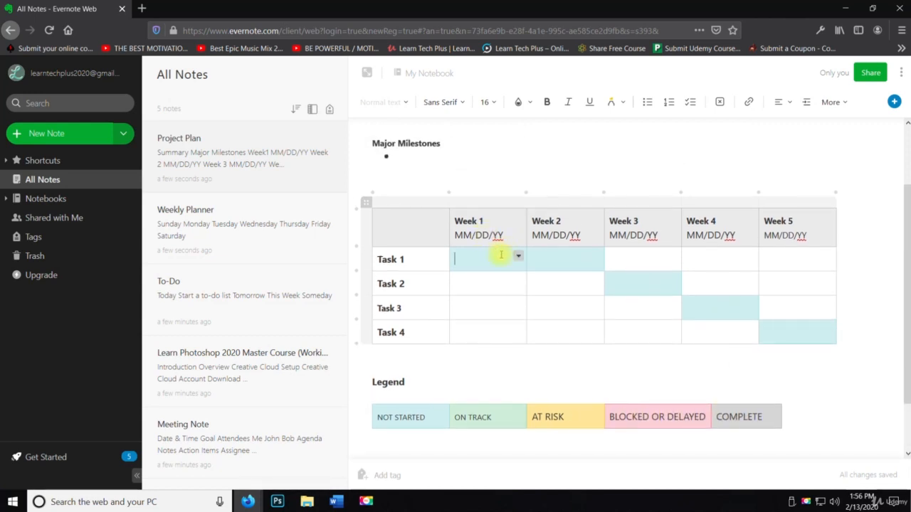
left_click(594, 266)
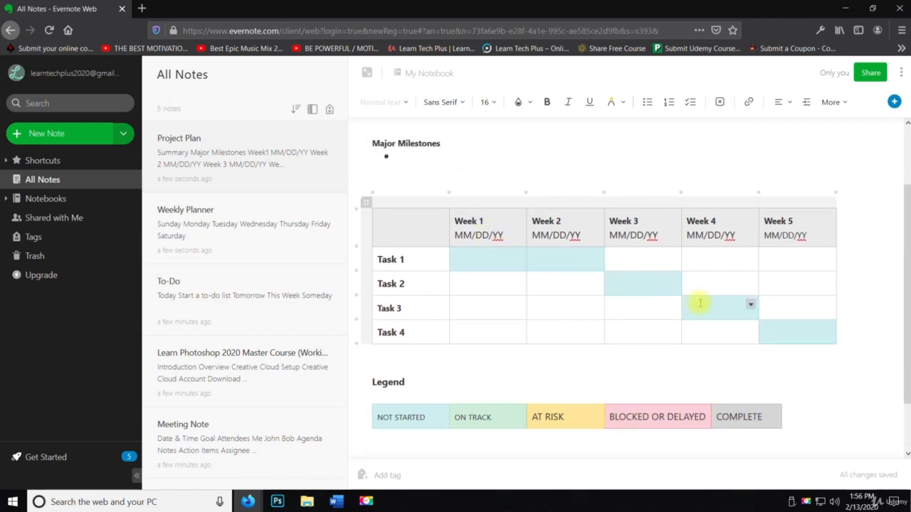
scroll(431, 248, "up", 2)
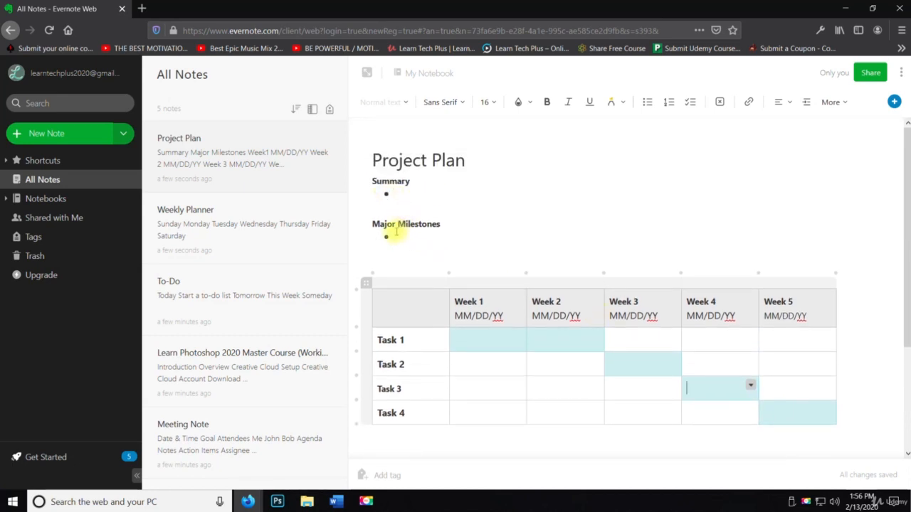
left_click(420, 202)
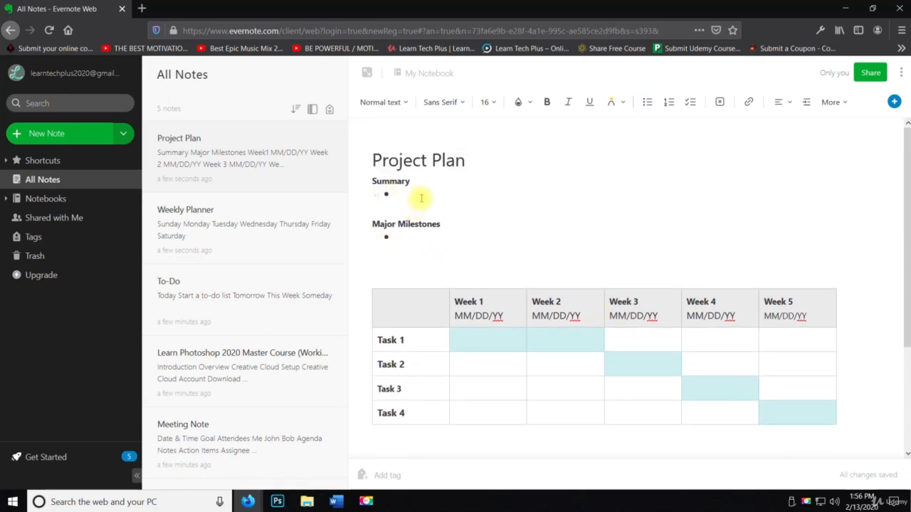
left_click(421, 199)
scroll(431, 212, "down", 3)
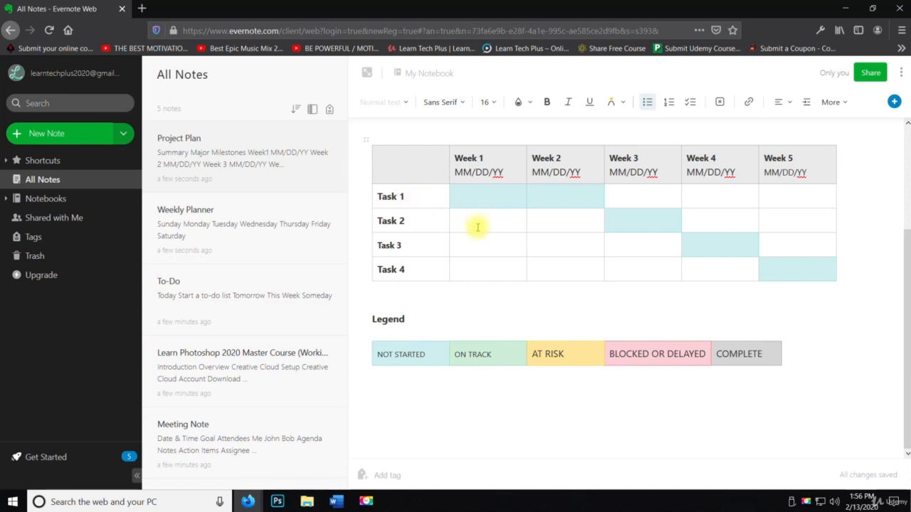
left_click(480, 199)
left_click(488, 222)
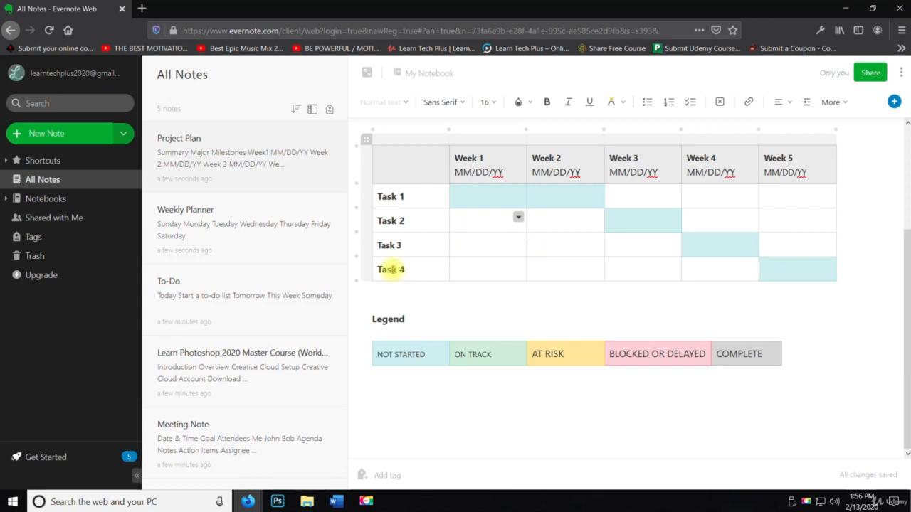
Create a note from the Lecture Notes template and look over its Questions and Notes table and Summary section.
left_click(125, 135)
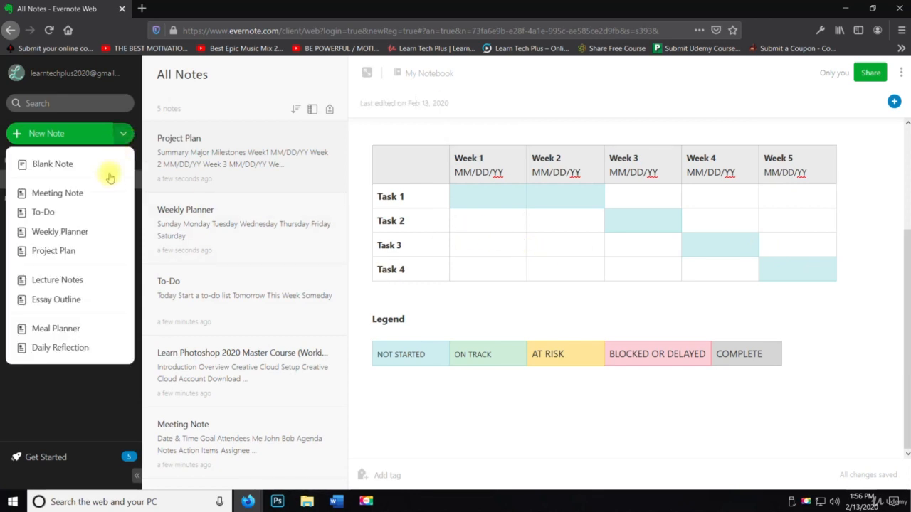
left_click(60, 280)
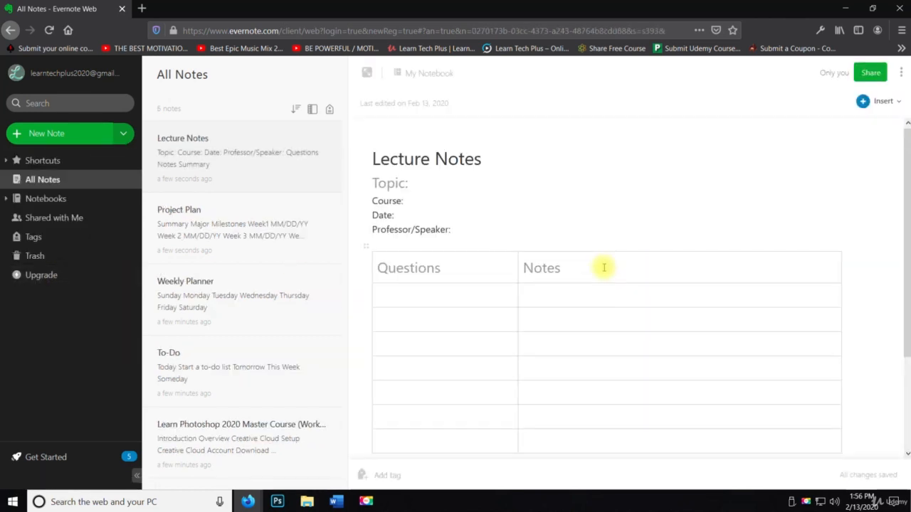
scroll(603, 270, "down", 3)
scroll(602, 271, "up", 3)
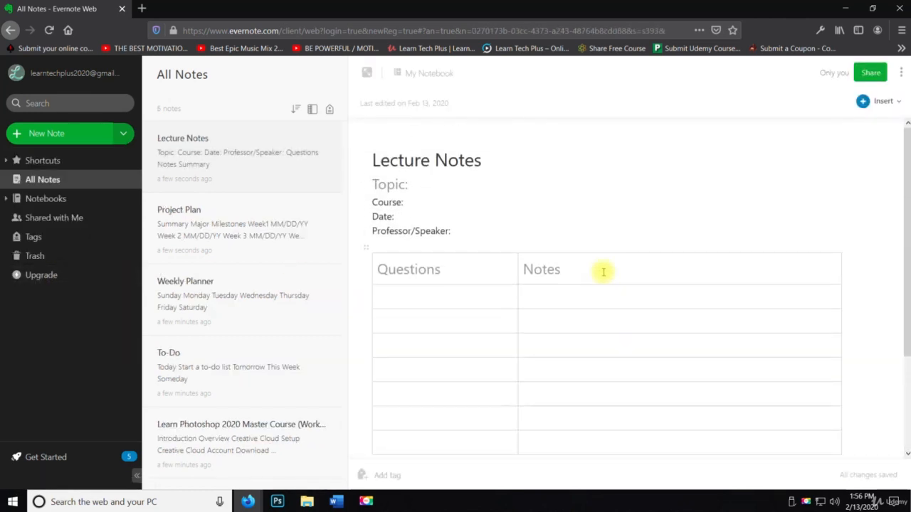
scroll(580, 260, "down", 3)
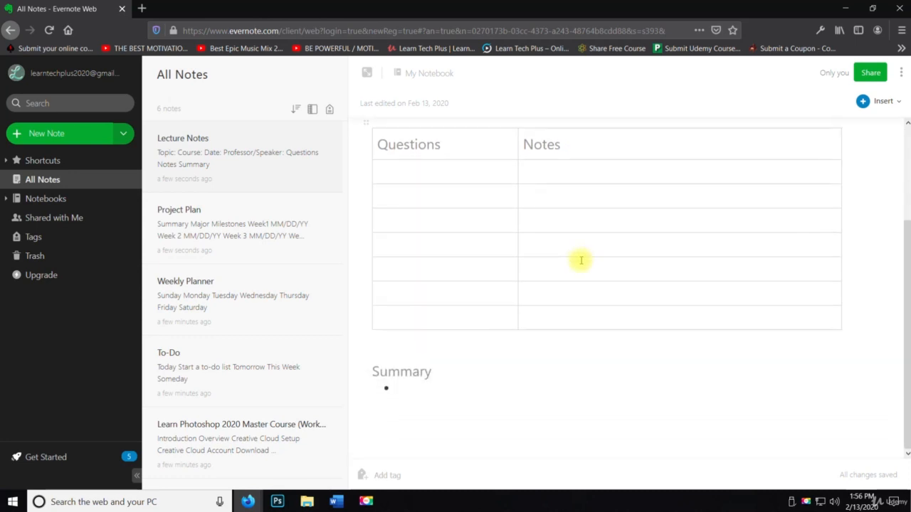
left_click(593, 172)
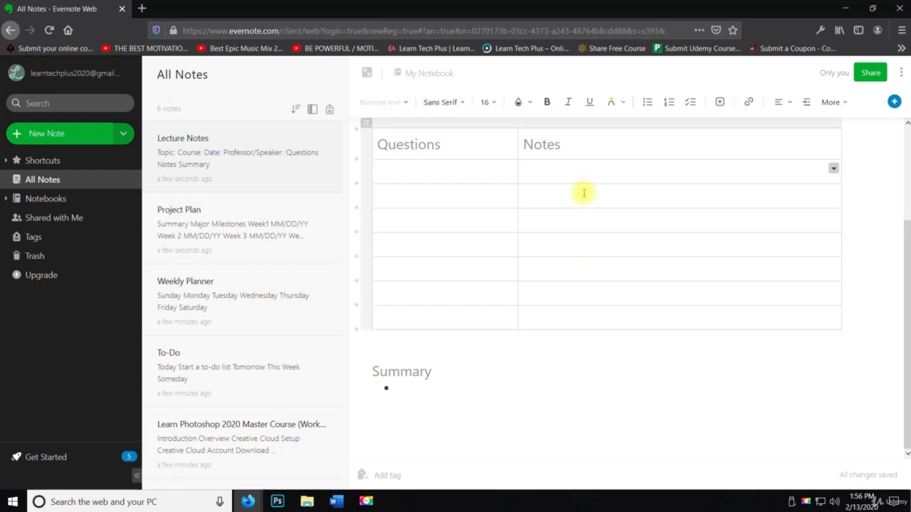
scroll(583, 199, "up", 3)
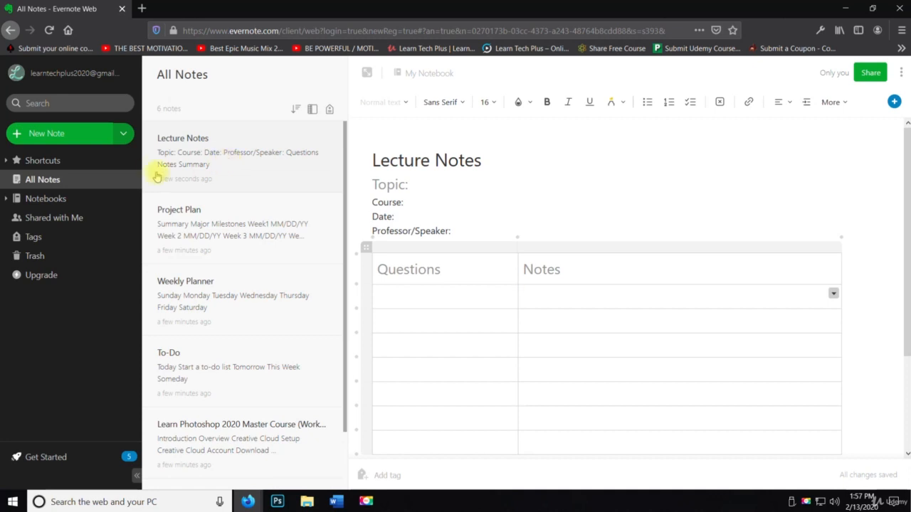
Create another note from the Essay Outline template.
left_click(123, 133)
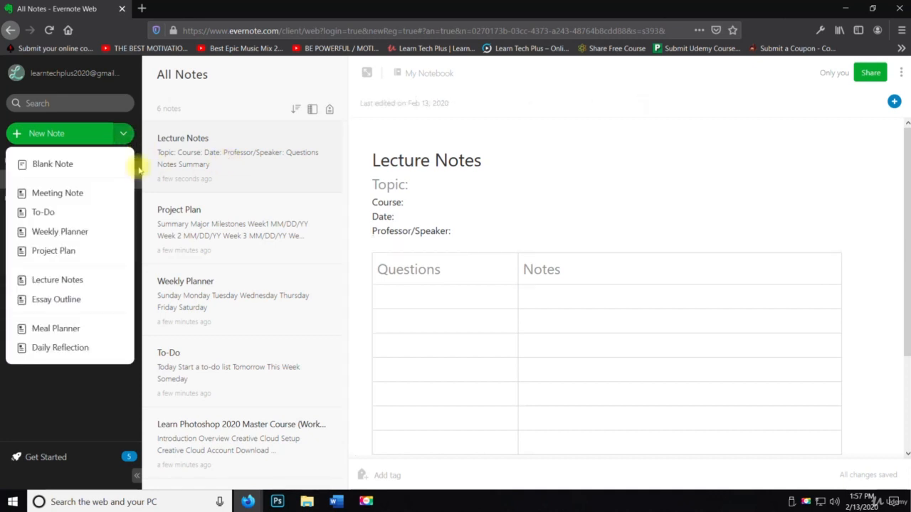
left_click(63, 299)
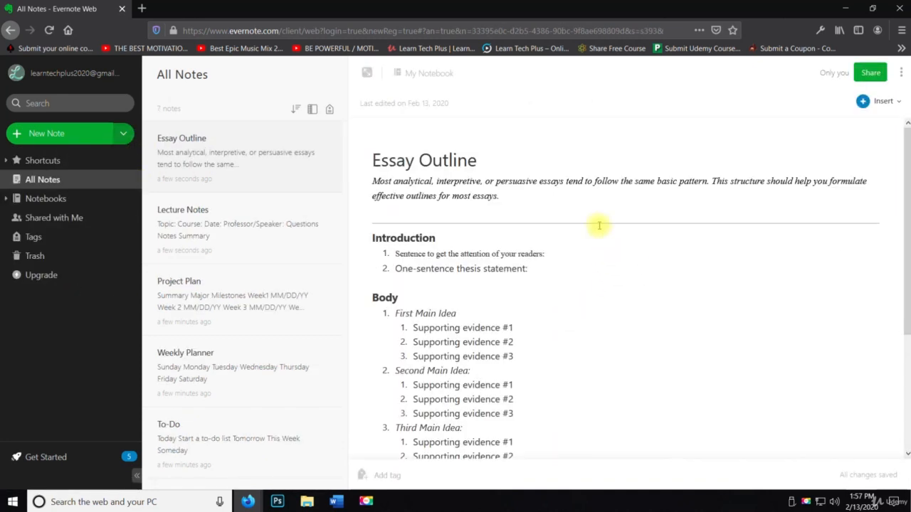
Examine the essay outline's Introduction, Body and Conclusion sections, including the main ideas and their supporting evidence items.
scroll(599, 224, "down", 3)
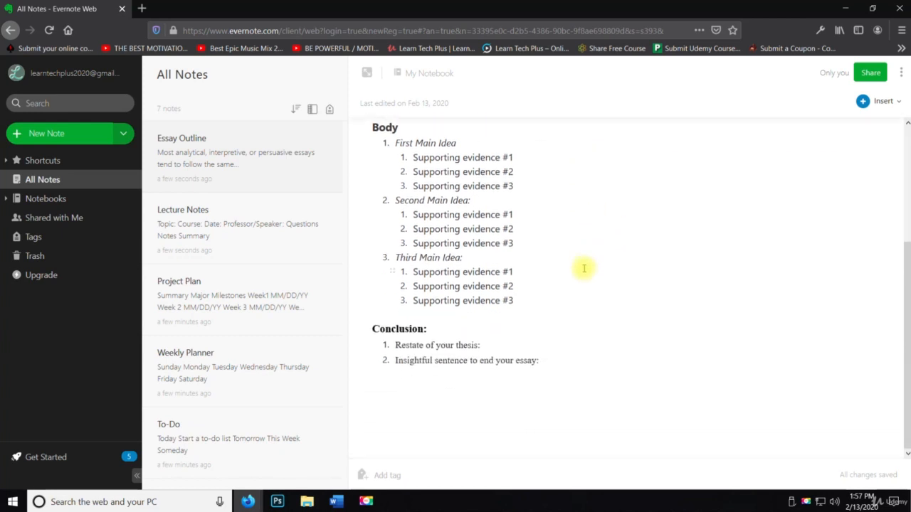
scroll(584, 268, "up", 3)
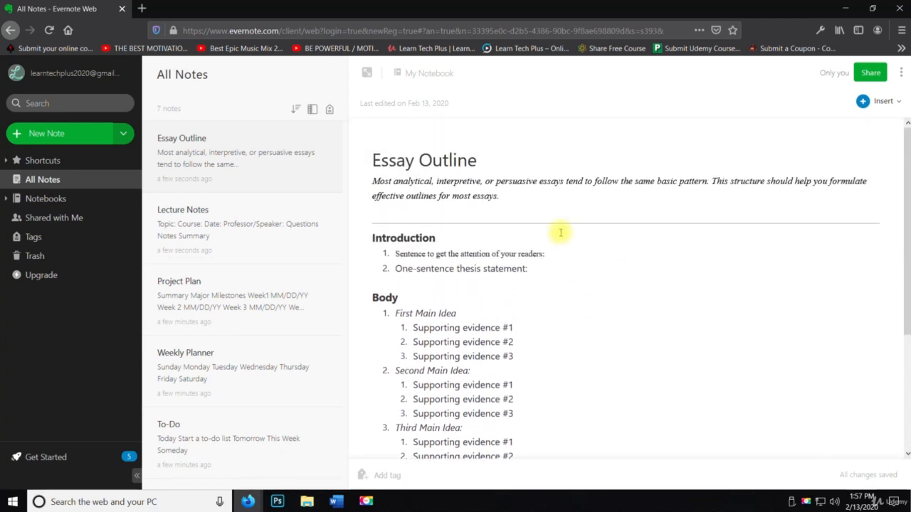
scroll(558, 238, "down", 3)
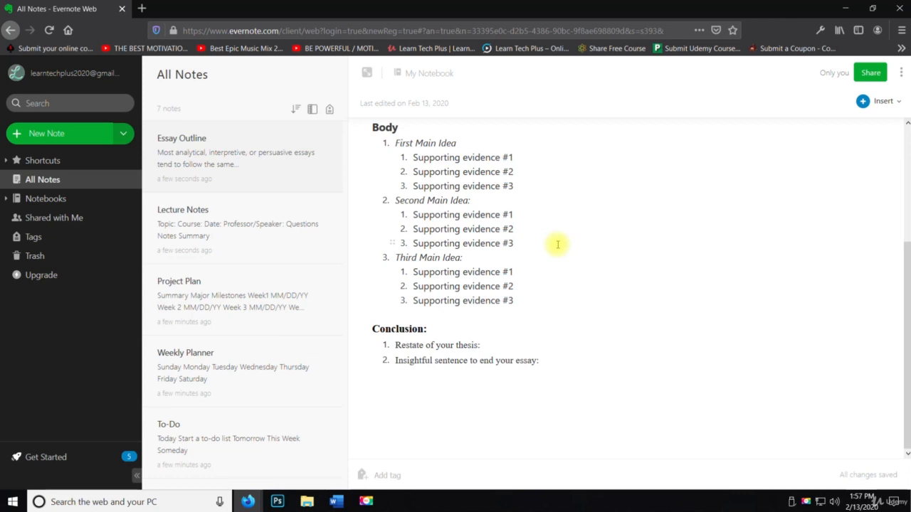
scroll(548, 241, "up", 5)
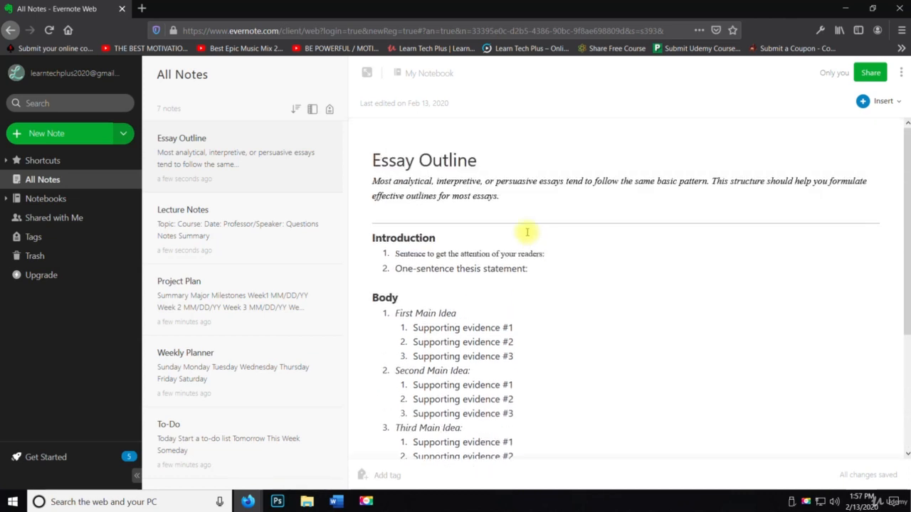
scroll(448, 251, "down", 3)
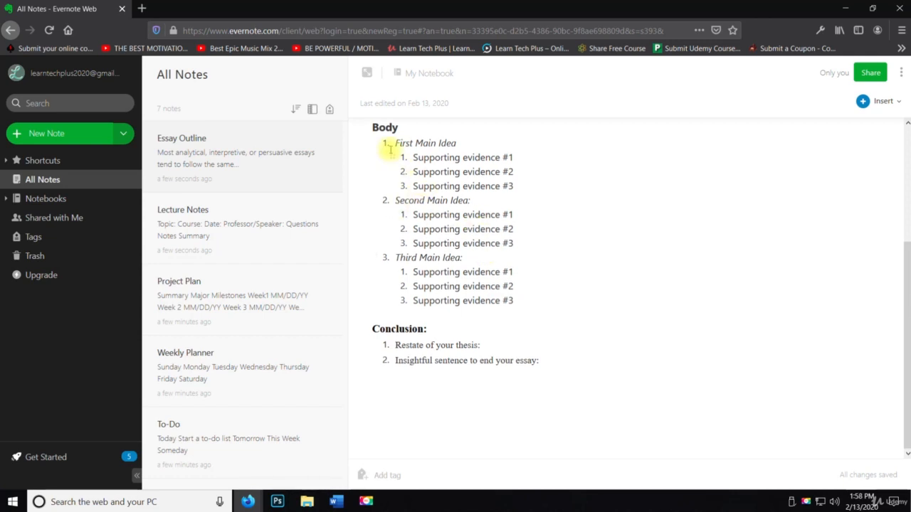
scroll(390, 150, "up", 3)
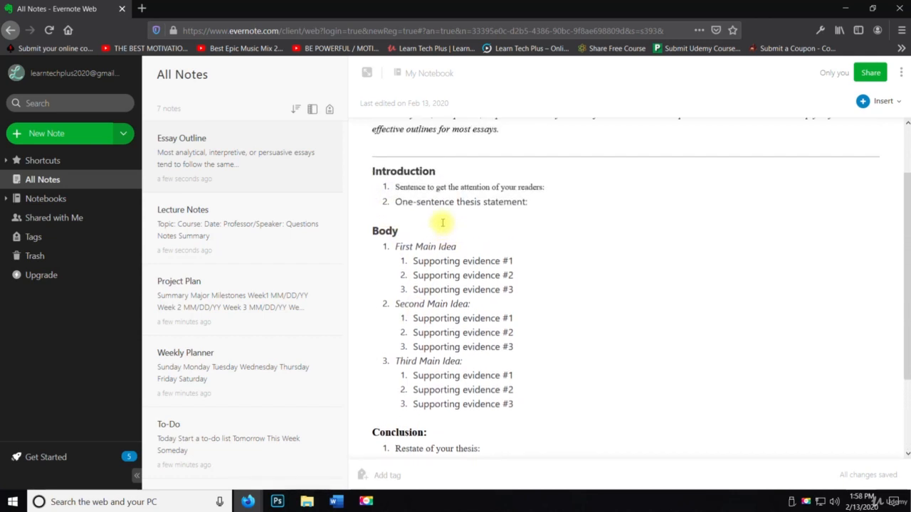
scroll(441, 221, "up", 2)
scroll(441, 218, "down", 2)
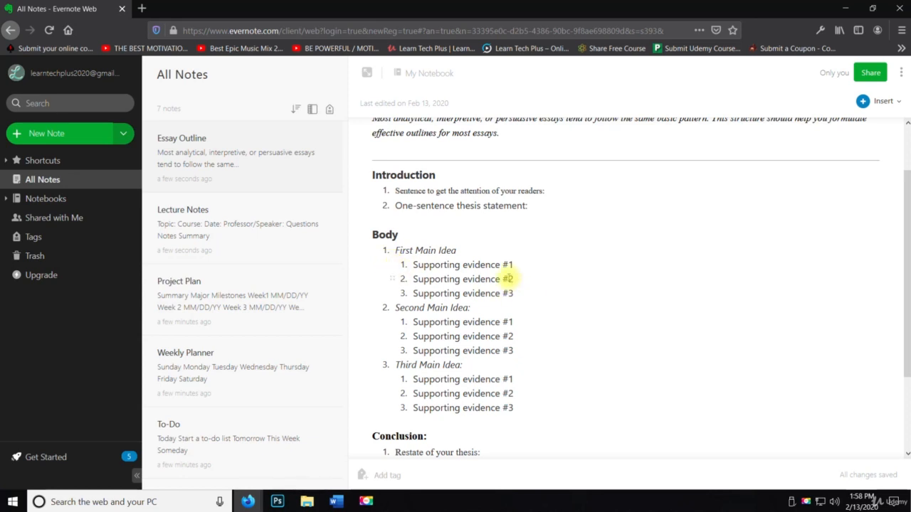
scroll(509, 278, "up", 2)
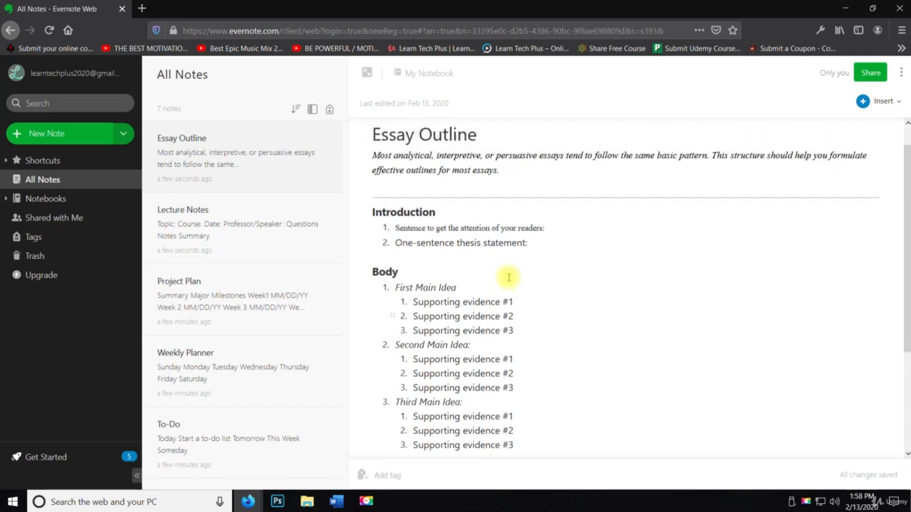
Create a note from the Meal Planner template and look over its weekly meal table and Shopping List.
left_click(124, 134)
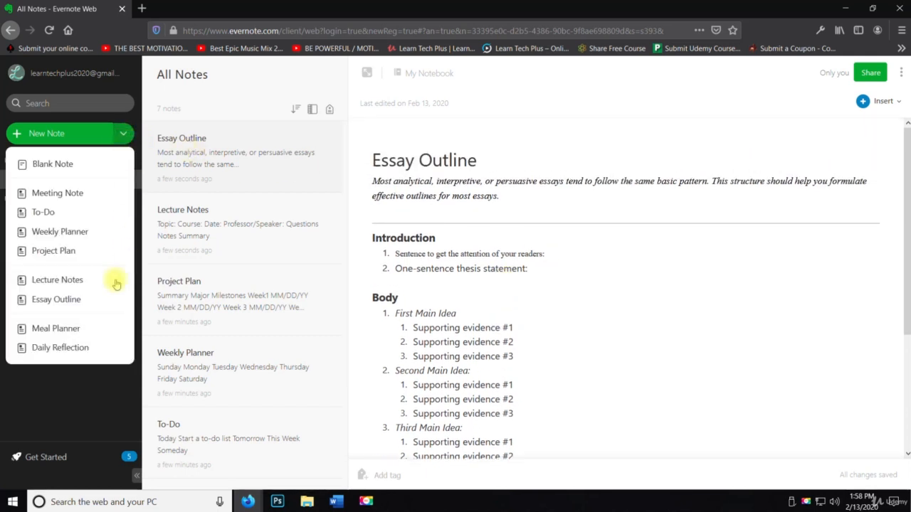
left_click(70, 328)
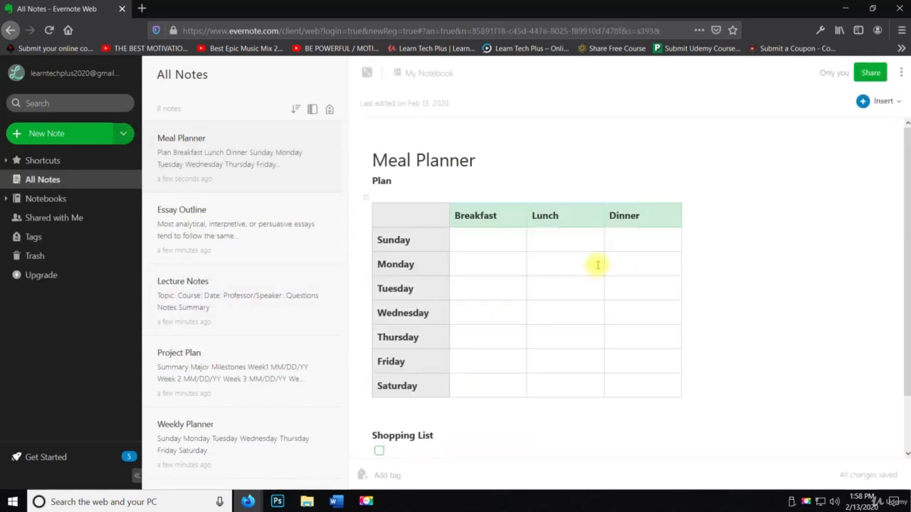
scroll(597, 259, "down", 2)
scroll(538, 254, "up", 2)
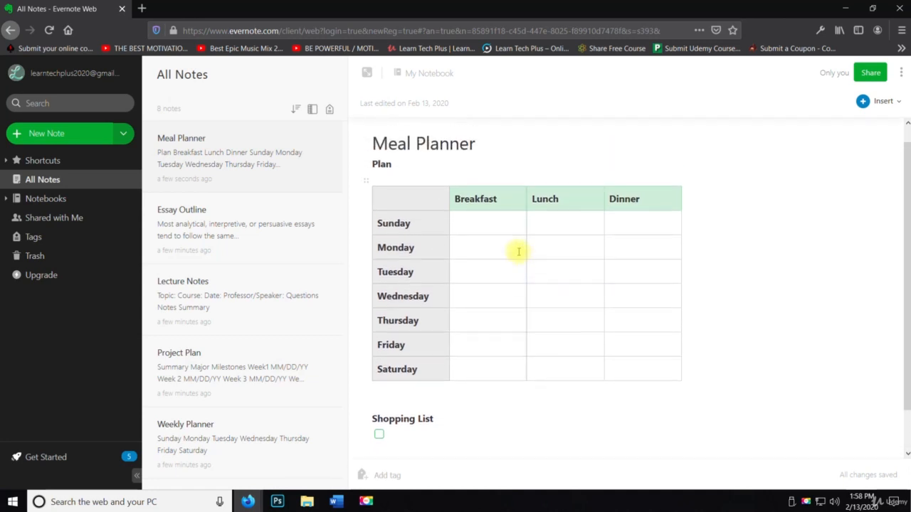
scroll(523, 228, "down", 2)
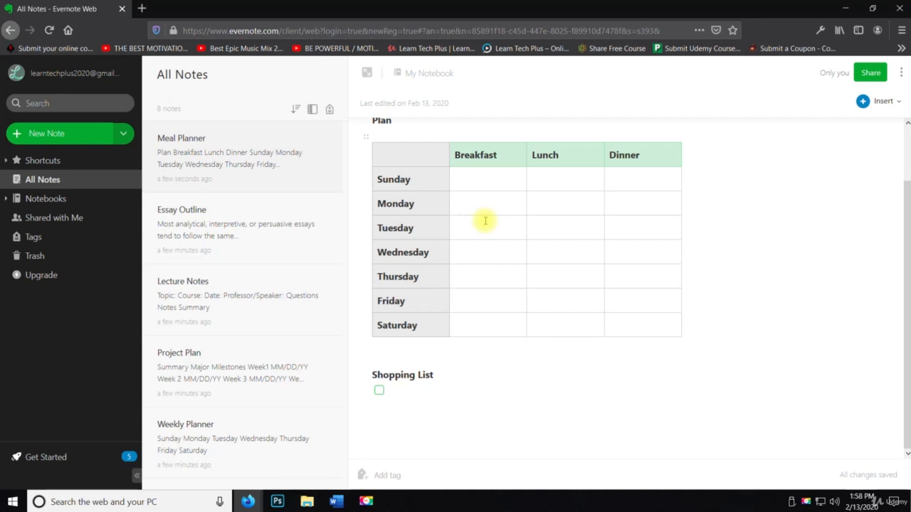
Create a note from the Daily Reflection template and look over the bullets under its three questions.
left_click(121, 135)
left_click(61, 349)
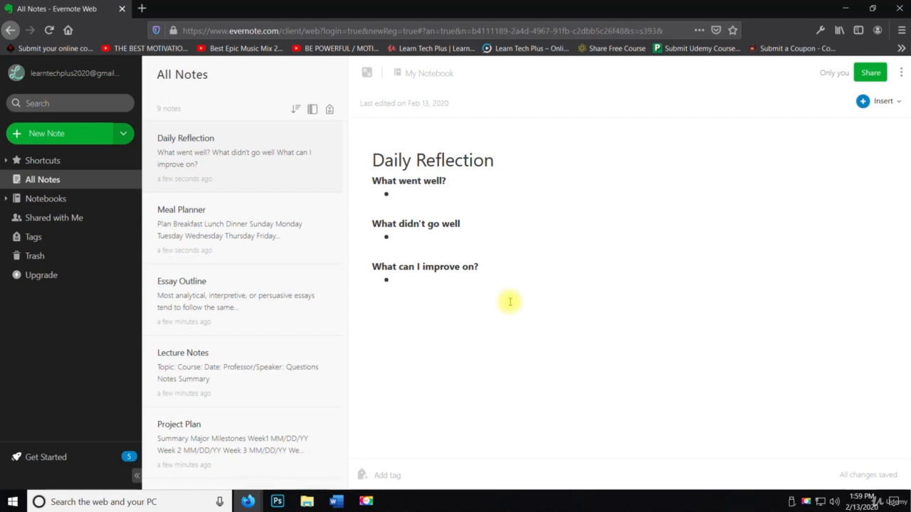
left_click(438, 196)
left_click(464, 239)
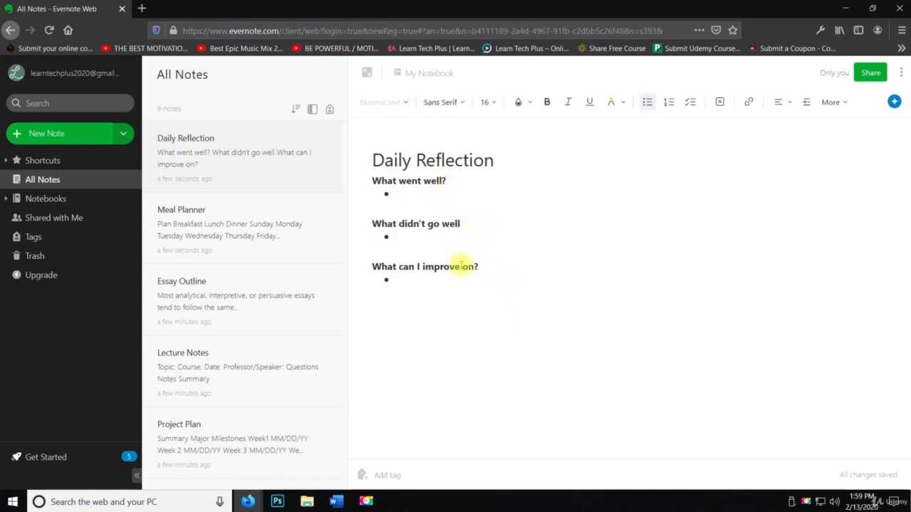
left_click(437, 287)
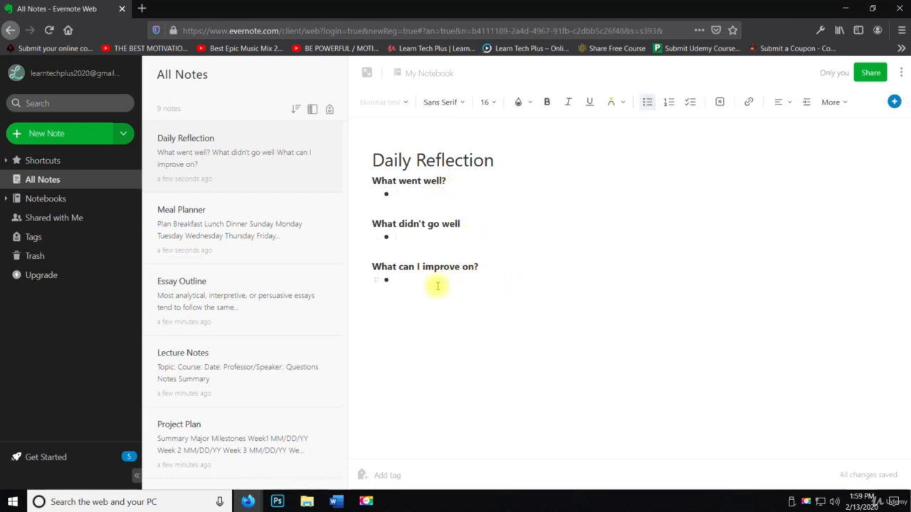
Add the date 2/13/2020 to the end of the Daily Reflection note's title.
left_click(512, 164)
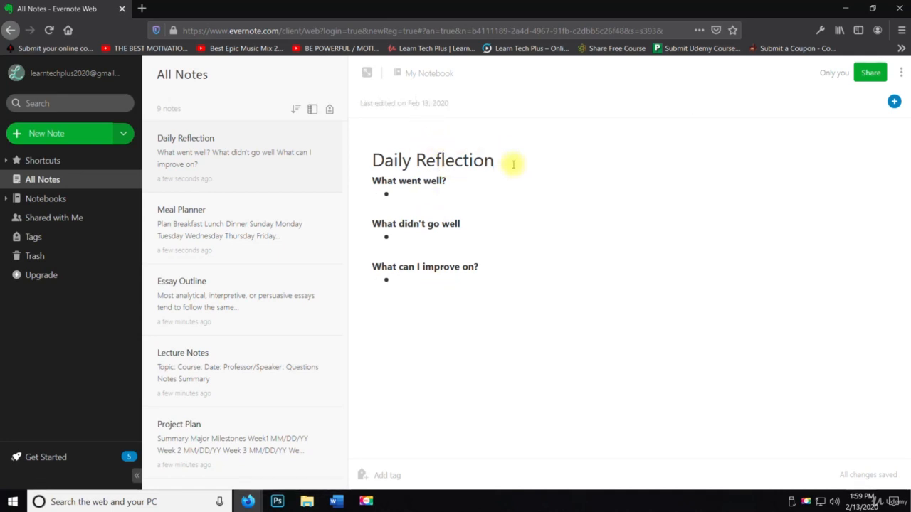
type("2/19")
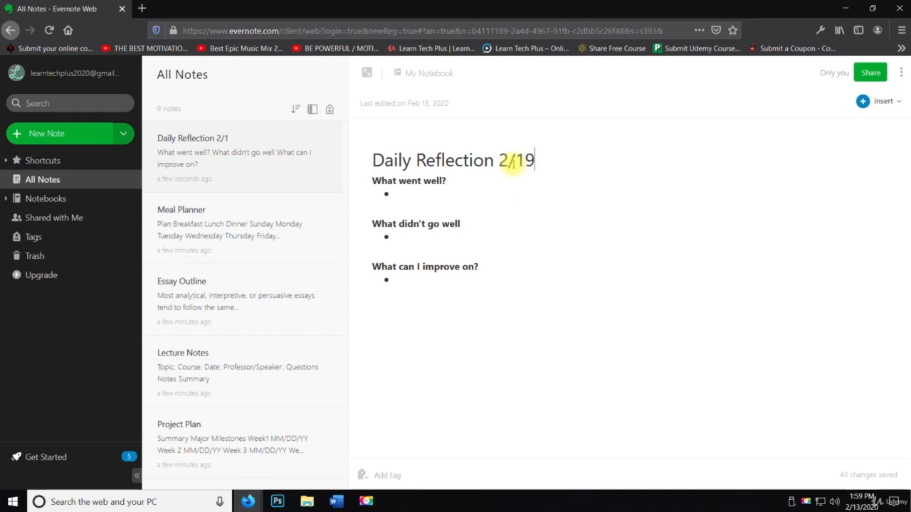
key("BackSpace")
type("3/2020")
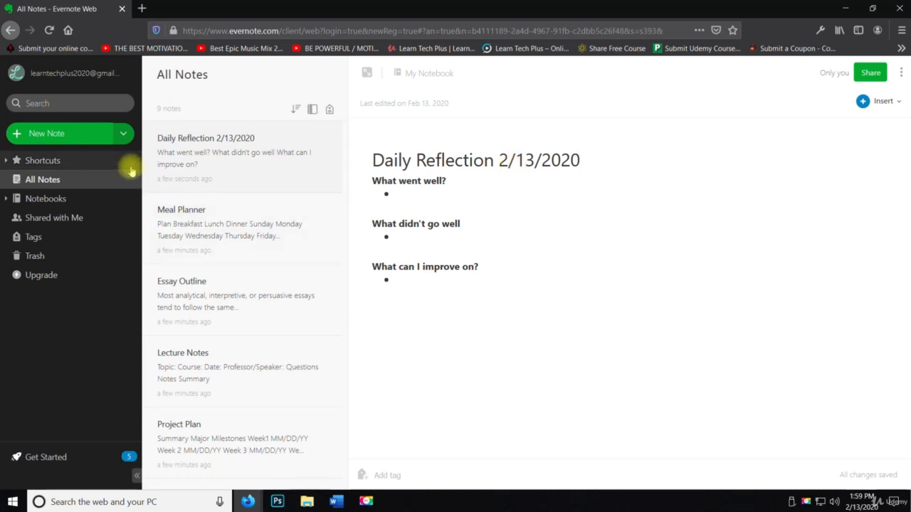
Create a second note from the Daily Reflection template and title it Daily Reflection 2/14/2020.
left_click(125, 136)
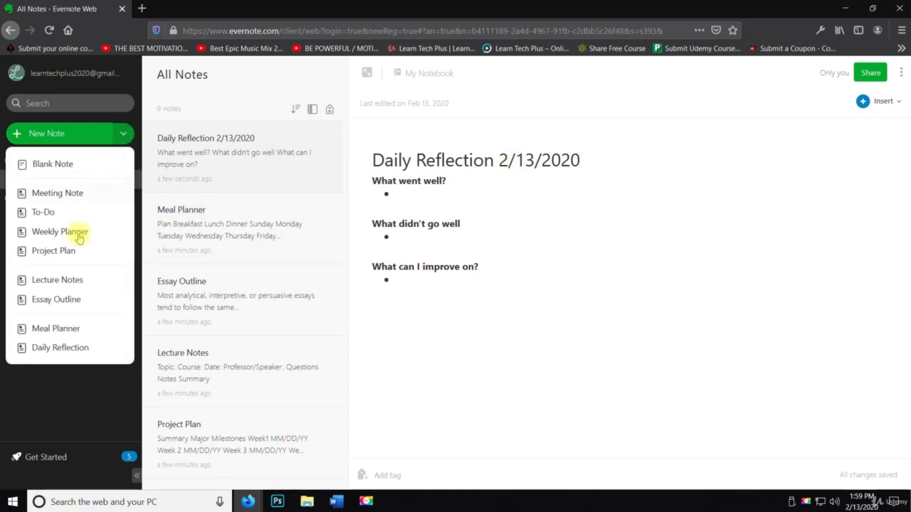
left_click(55, 348)
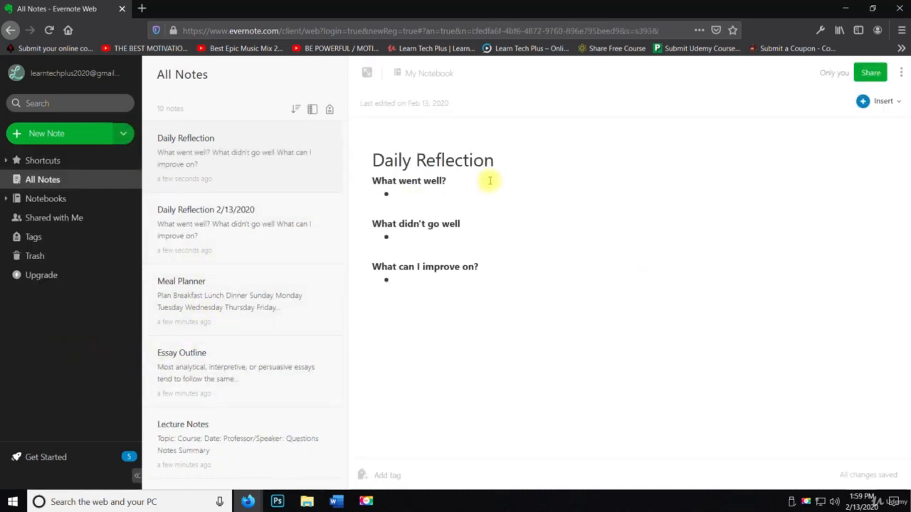
left_click(531, 161)
type("2/")
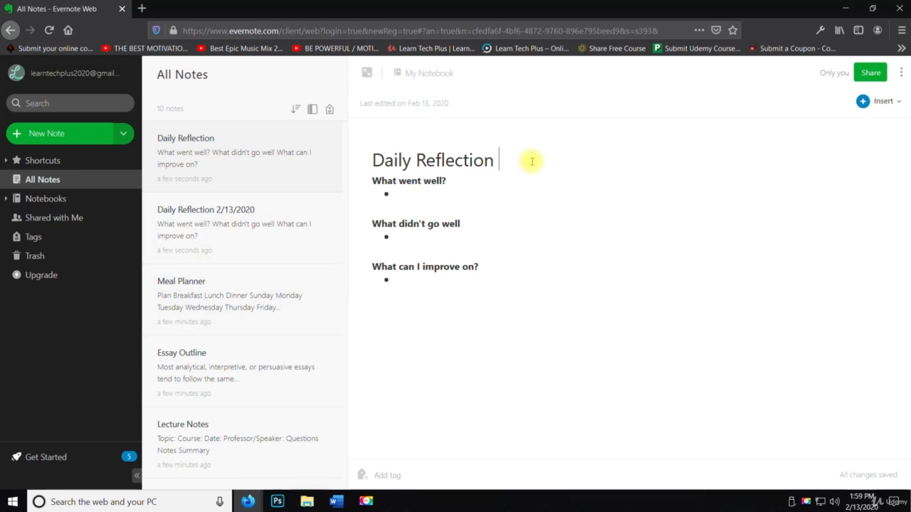
type("14/20250")
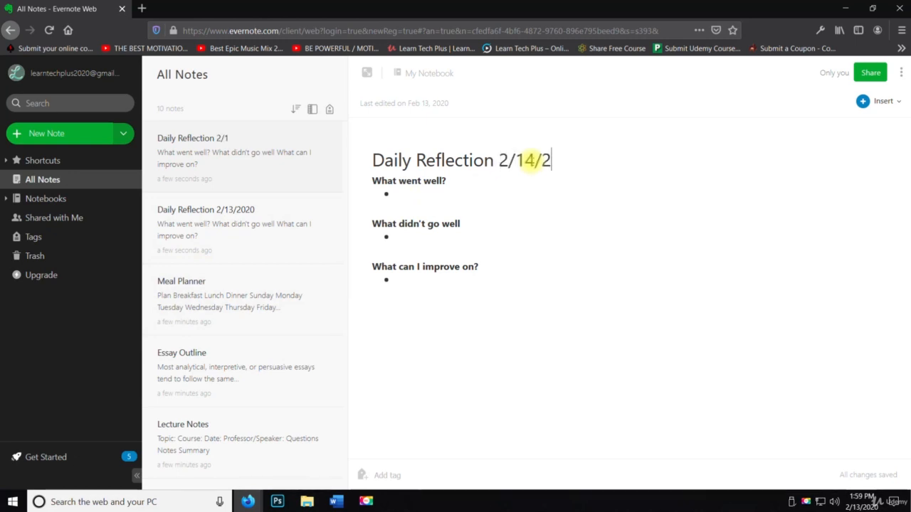
key("BackSpace")
key("BackSpace")
type("0")
left_click(590, 197)
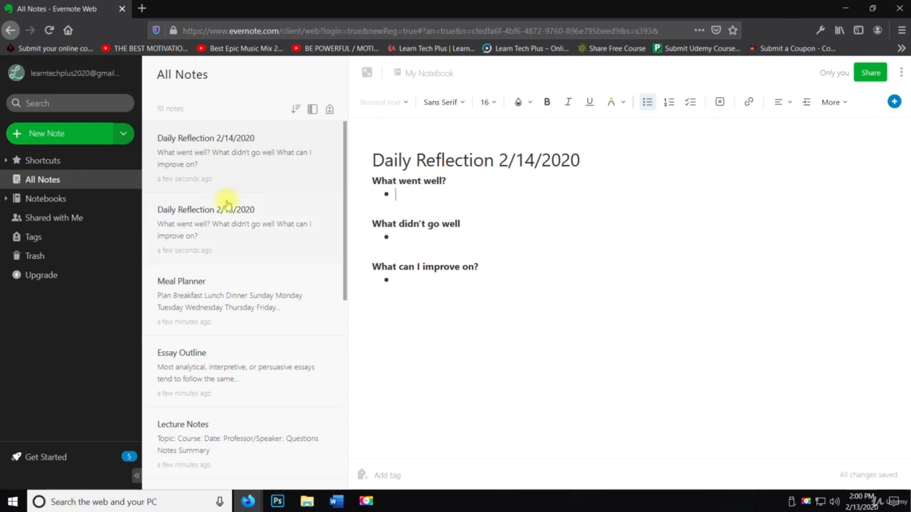
View the list of notebooks and return to the list of all notes.
left_click(44, 199)
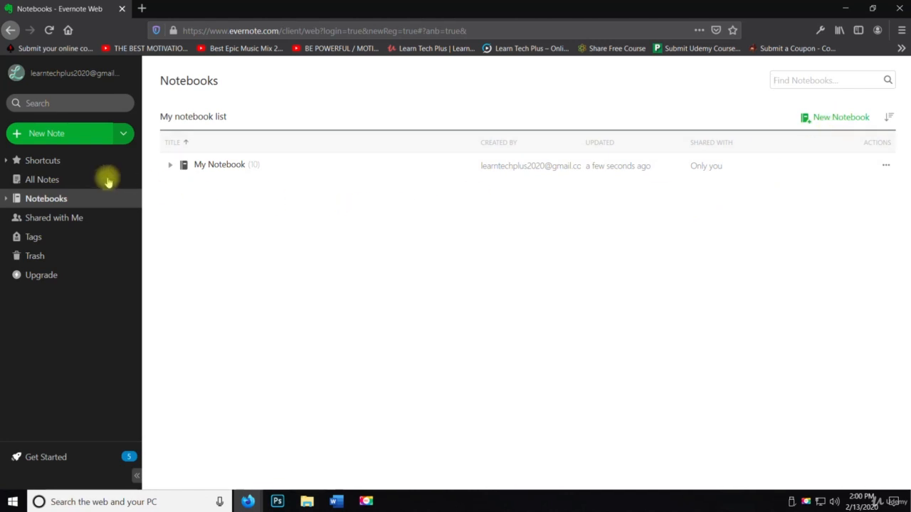
left_click(75, 182)
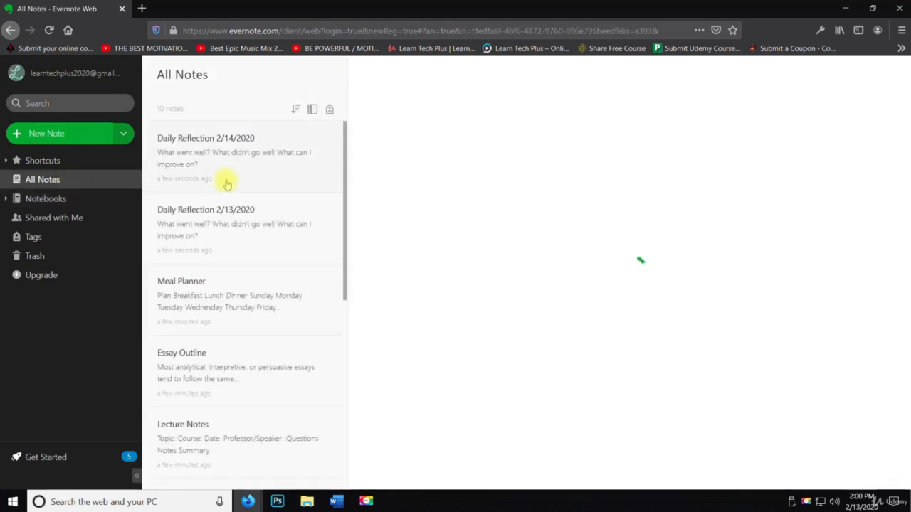